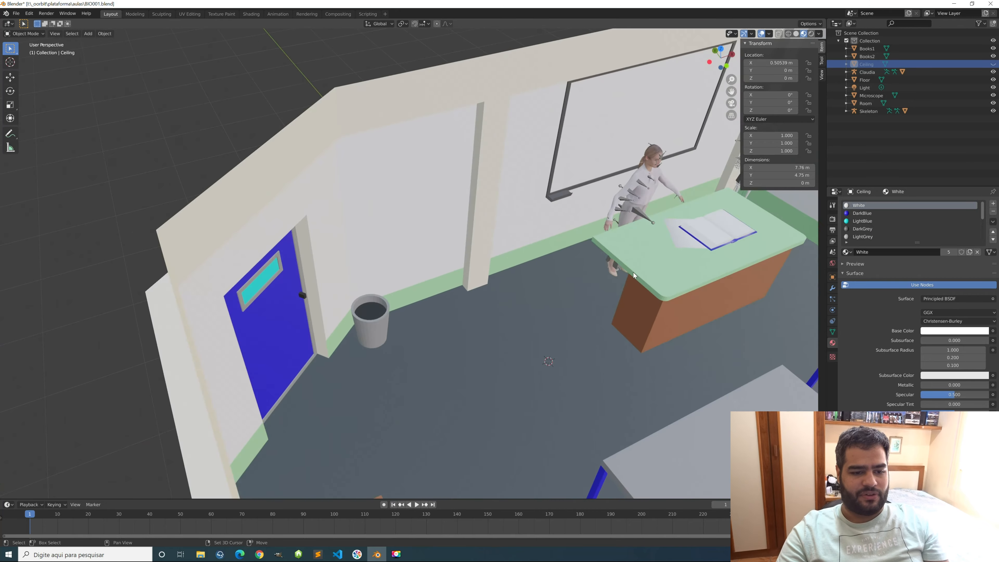
- Open the Room mesh for editing around the teacher's desk
{"action": "scroll", "coordinate": [512, 264], "scroll_direction": "up", "scroll_amount": 2}
{"action": "scroll", "coordinate": [512, 268], "scroll_direction": "down", "scroll_amount": 2}
{"action": "key", "text": "h"}
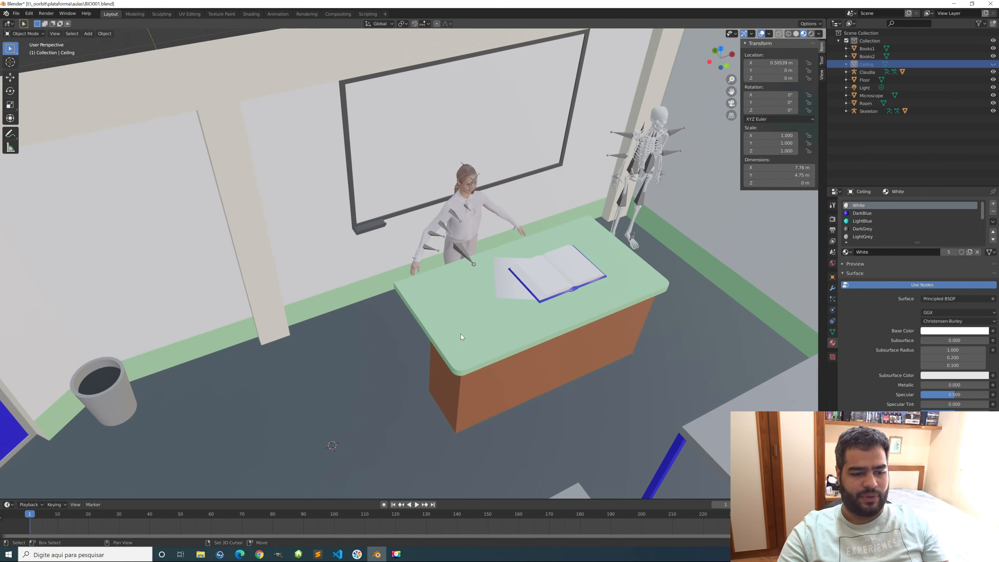
{"action": "left_click", "coordinate": [472, 317]}
{"action": "key", "text": "Tab"}
{"action": "middle_click_drag", "start_coordinate": [478, 318], "coordinate": [480, 327]}
{"action": "scroll", "coordinate": [479, 326], "scroll_direction": "up", "scroll_amount": 4}
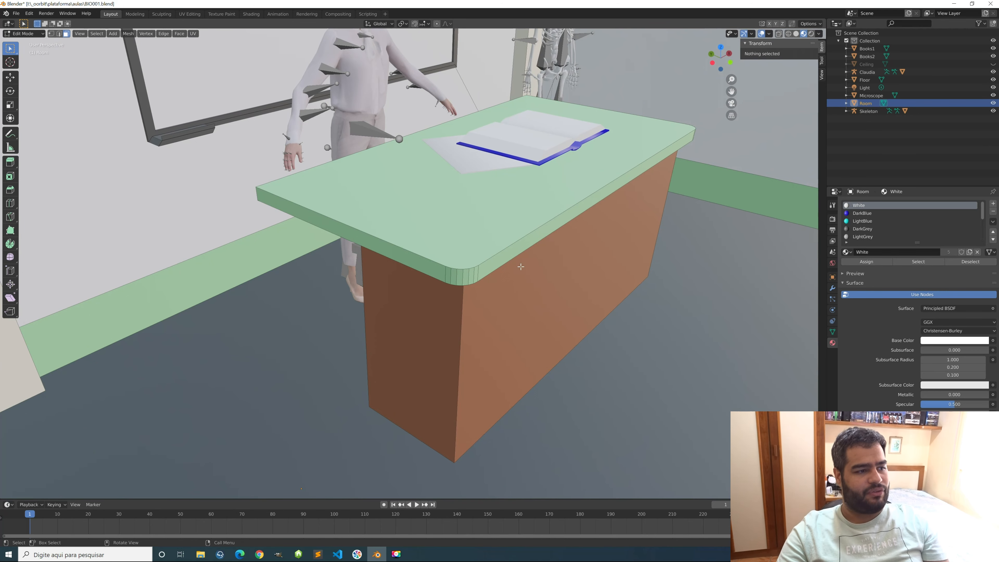
- Switch to vertex selection and select several upper vertices along the desk top's rounded front corner
{"action": "left_click", "coordinate": [51, 34]}
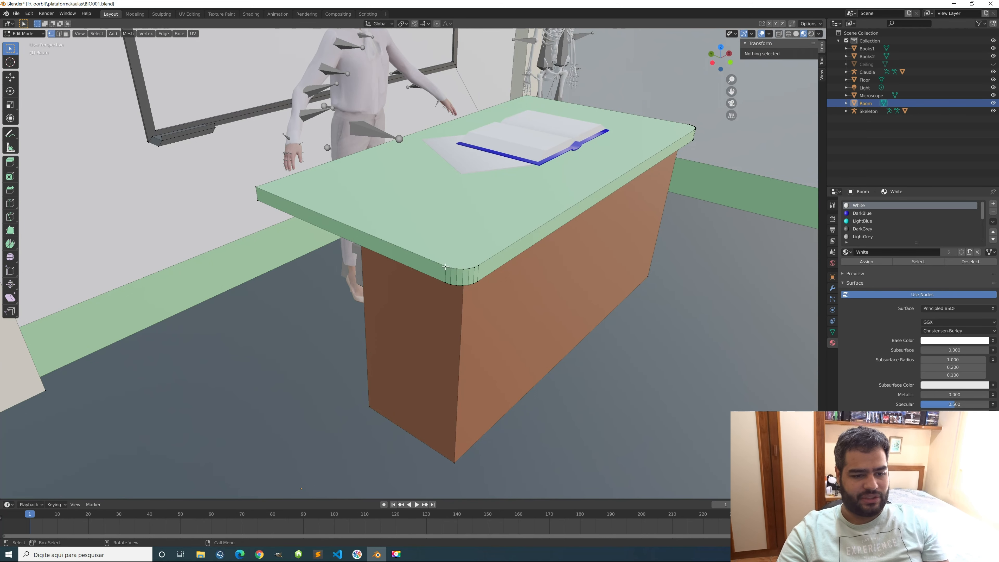
{"action": "left_click", "coordinate": [446, 293]}
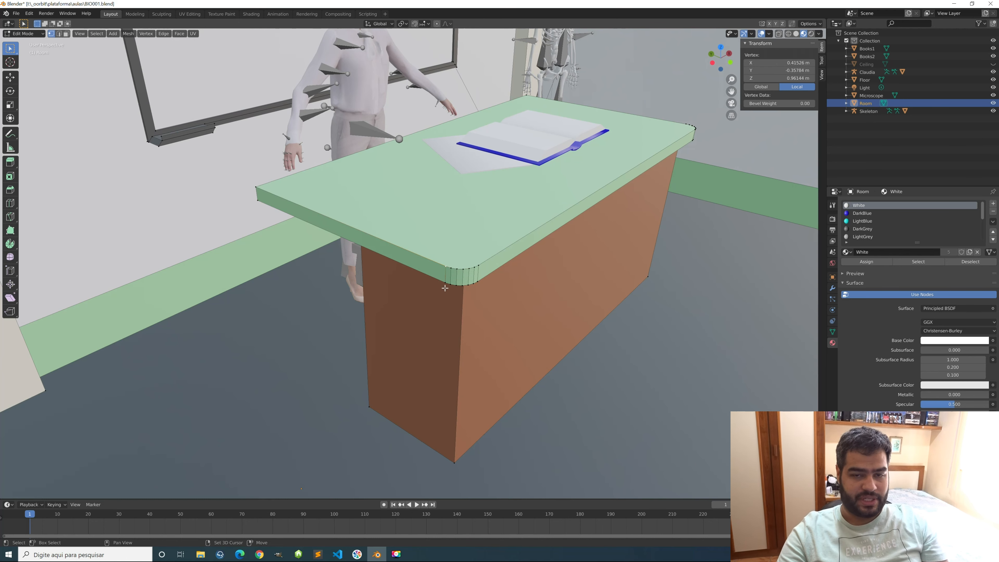
{"action": "left_click", "coordinate": [456, 280], "text": "shift"}
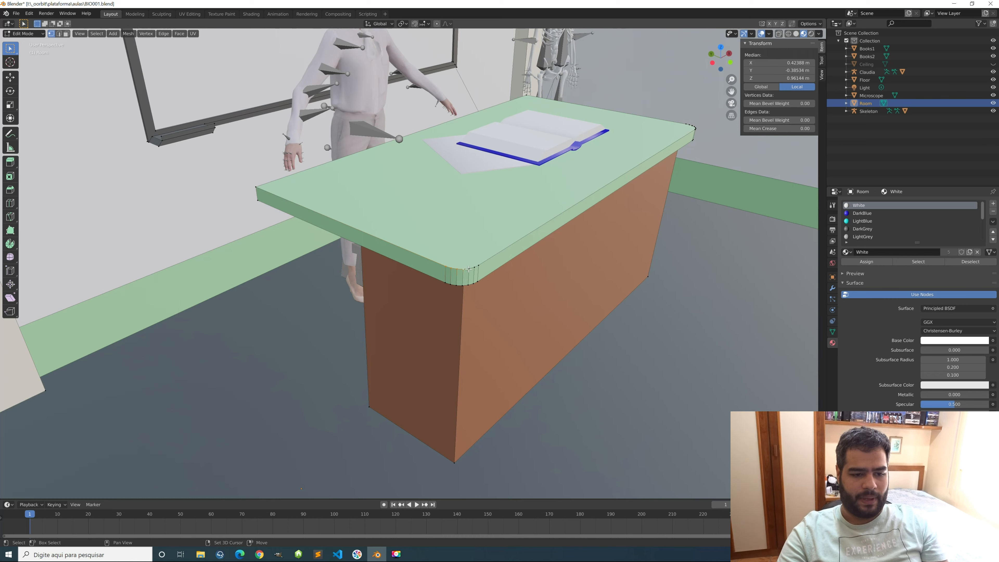
{"action": "left_click", "coordinate": [475, 280], "text": "shift"}
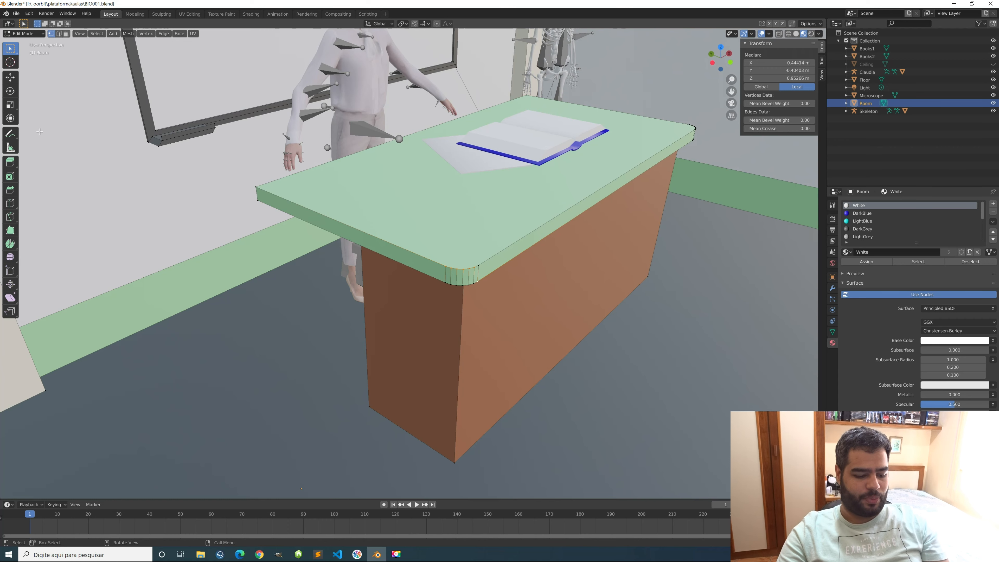
- Try adding 9 loop cuts around the desk top's edge, select vertices at the rounded corner, and undo the cuts
{"action": "key", "text": "ctrl+r"}
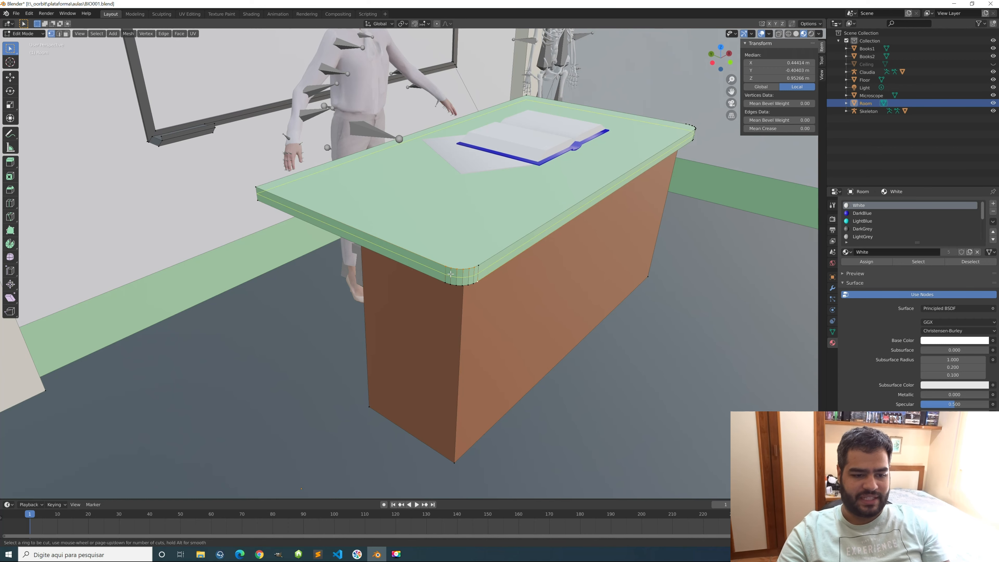
{"action": "left_click", "coordinate": [460, 276]}
{"action": "left_click", "coordinate": [474, 313]}
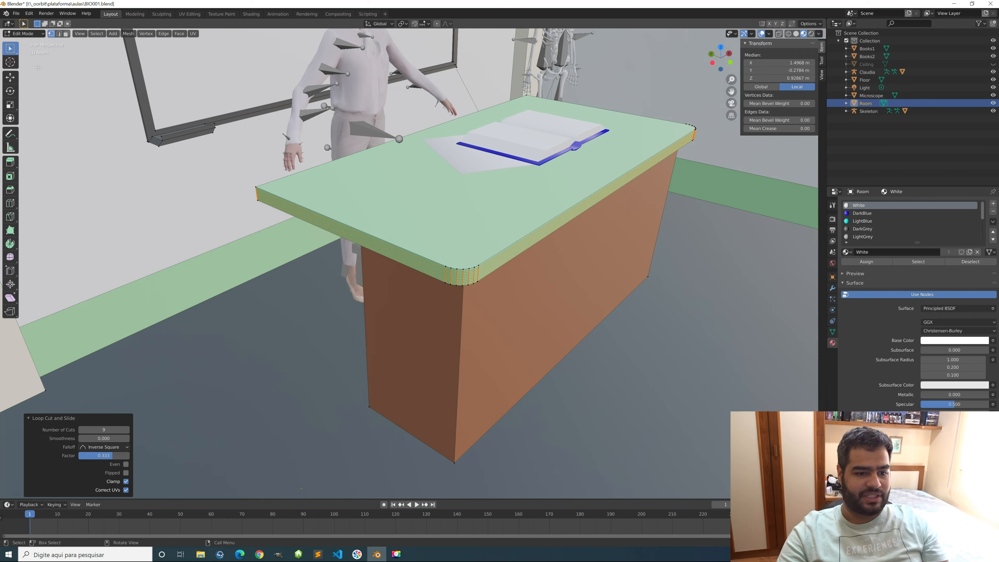
{"action": "left_click", "coordinate": [452, 271]}
{"action": "left_click", "coordinate": [451, 277], "text": "shift"}
{"action": "left_click", "coordinate": [457, 273], "text": "shift"}
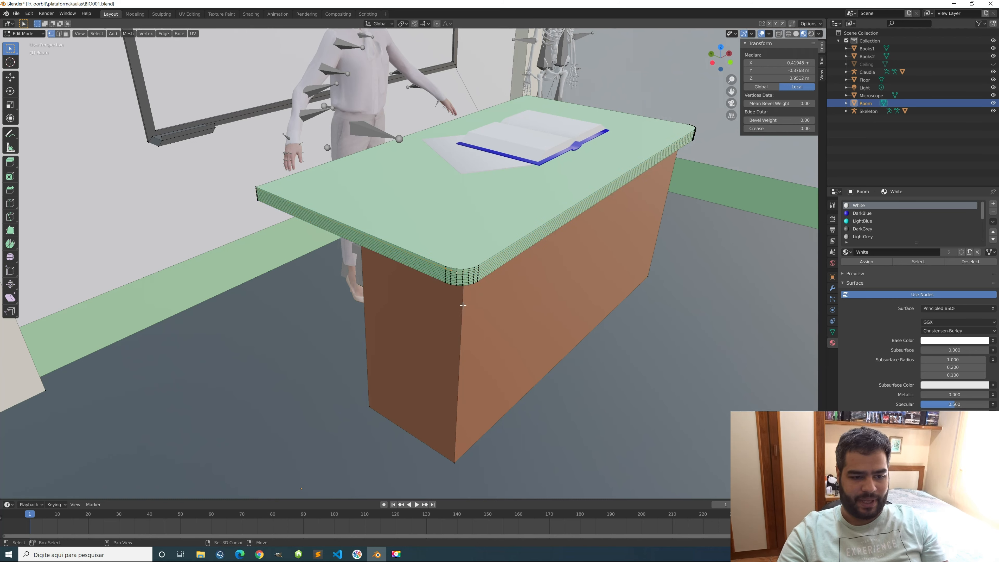
{"action": "left_click", "coordinate": [464, 299], "text": "ctrl+alt"}
{"action": "key", "text": "ctrl+z"}
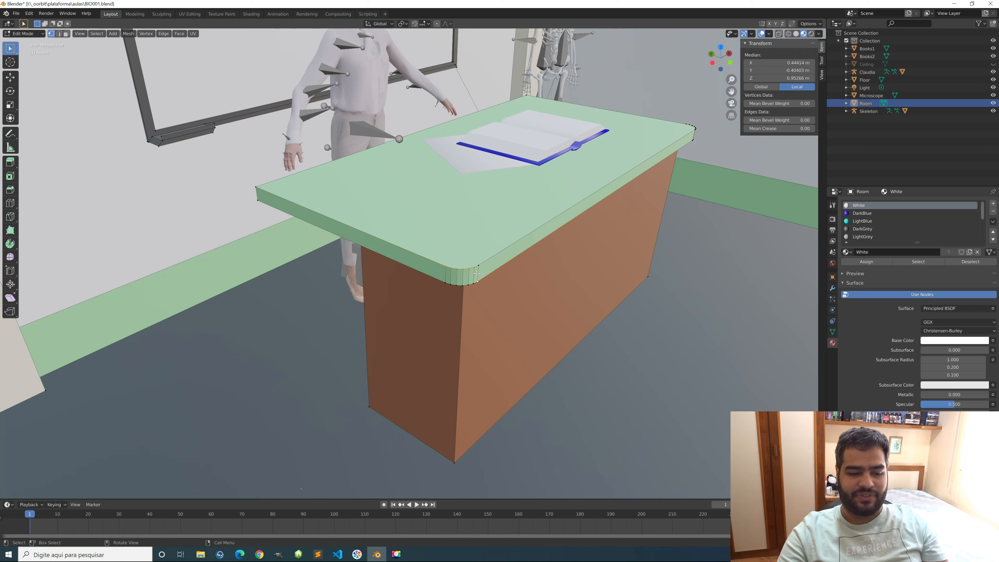
- Undo and redo the last vertex selections on the desk top's rounded corner
{"action": "key", "text": "ctrl+z"}
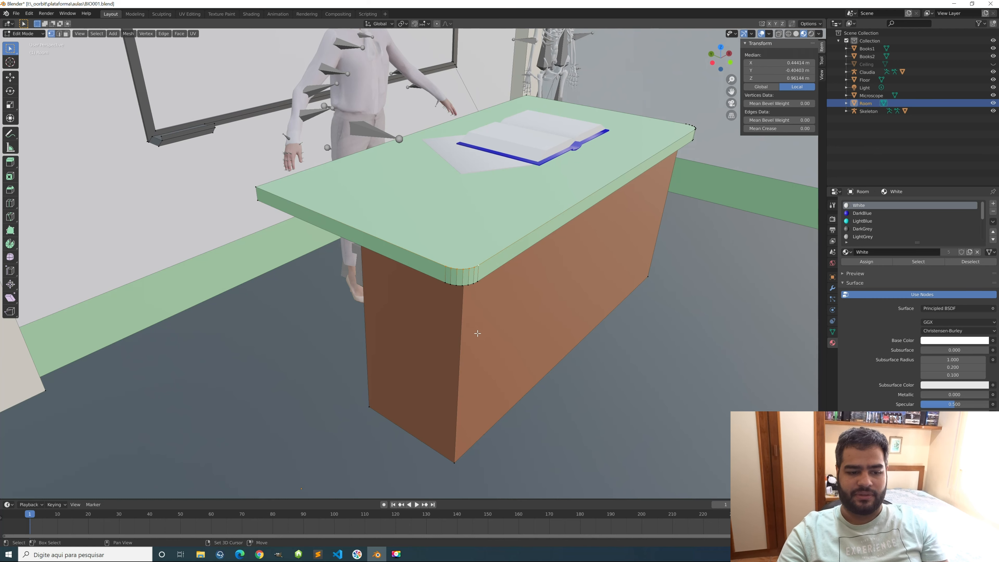
{"action": "key", "text": "ctrl+shift+z"}
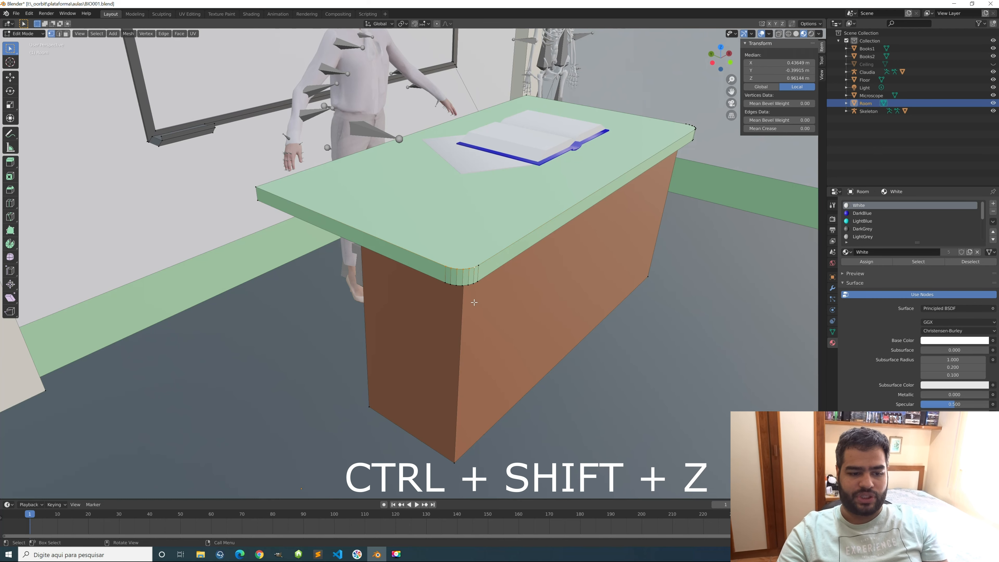
{"action": "key", "text": "ctrl+z"}
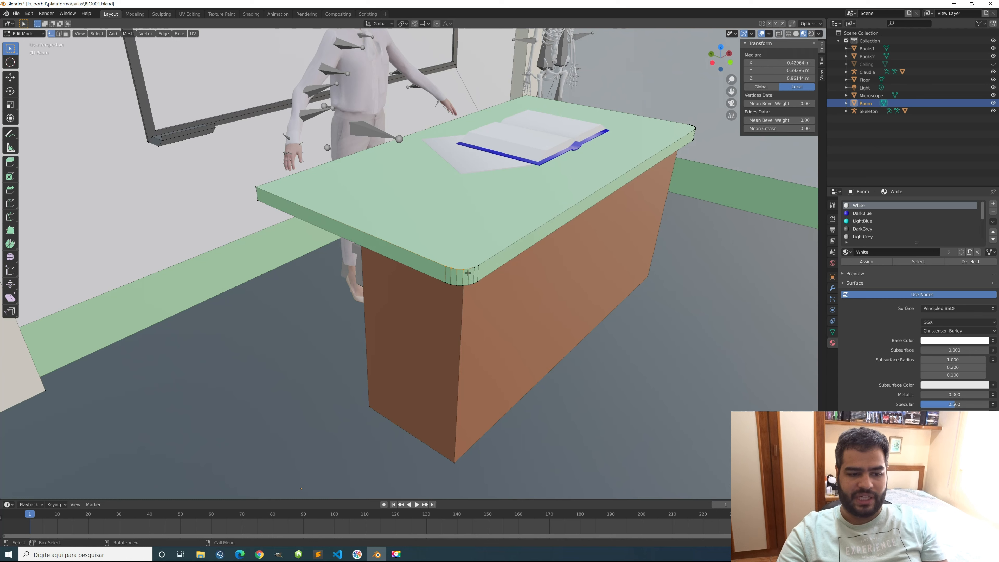
{"action": "key", "text": "ctrl+shift+z"}
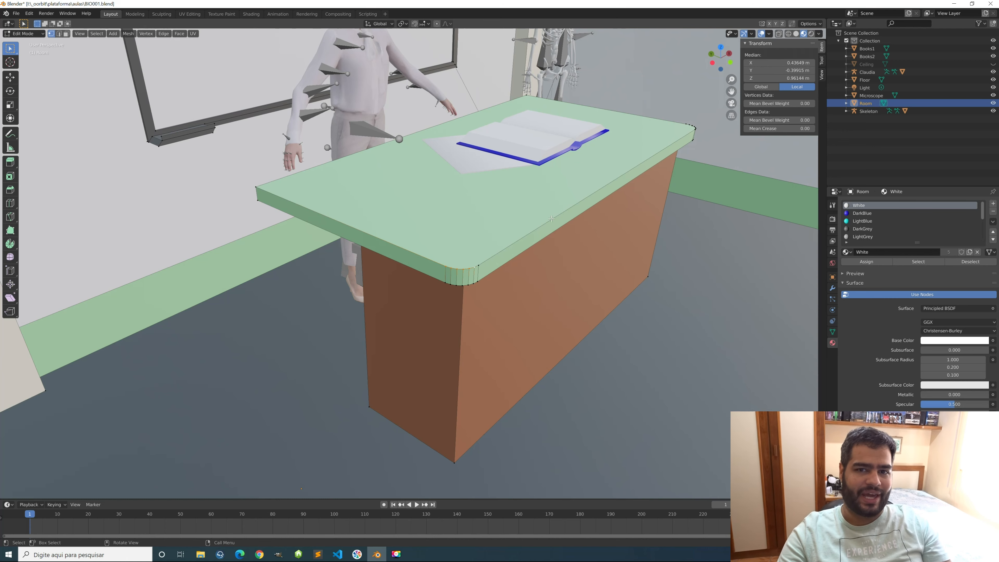
{"action": "key", "text": "ctrl+z"}
{"action": "key", "text": "ctrl+shift+z"}
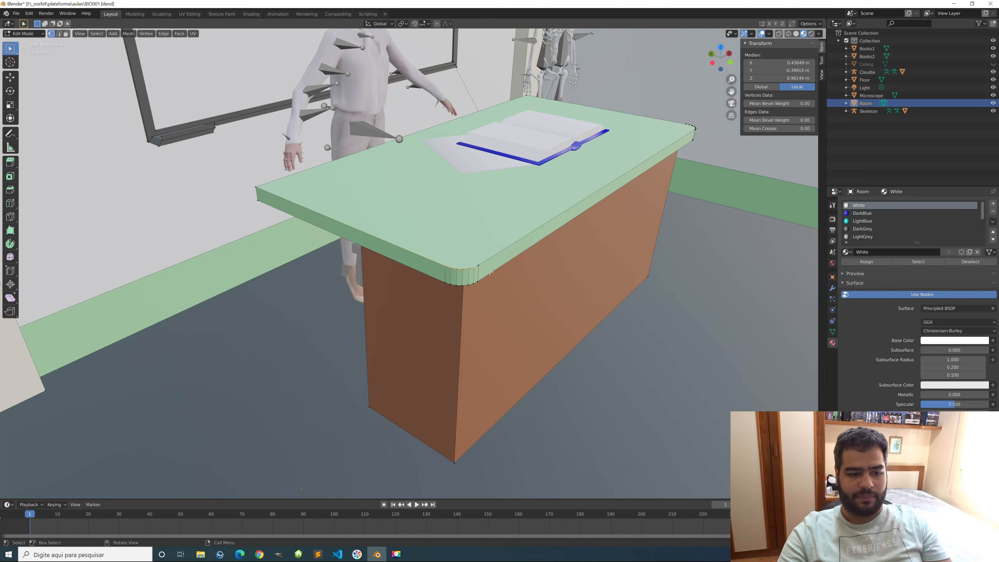
- Leave the Room mesh and open the female teacher character's body mesh for editing
{"action": "key", "text": "Tab"}
{"action": "left_click", "coordinate": [367, 143]}
{"action": "middle_click_drag", "start_coordinate": [368, 143], "coordinate": [441, 206]}
{"action": "key", "text": "Tab"}
{"action": "scroll", "coordinate": [442, 205], "scroll_direction": "up", "scroll_amount": 3}
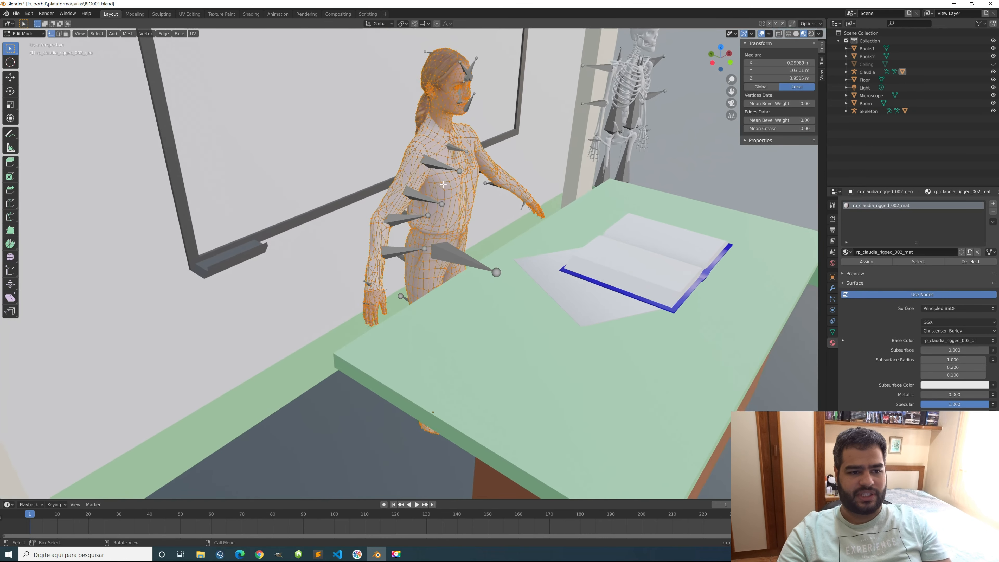
{"action": "middle_click_drag", "start_coordinate": [484, 161], "coordinate": [488, 218]}
{"action": "scroll", "coordinate": [526, 281], "scroll_direction": "down", "scroll_amount": 5}
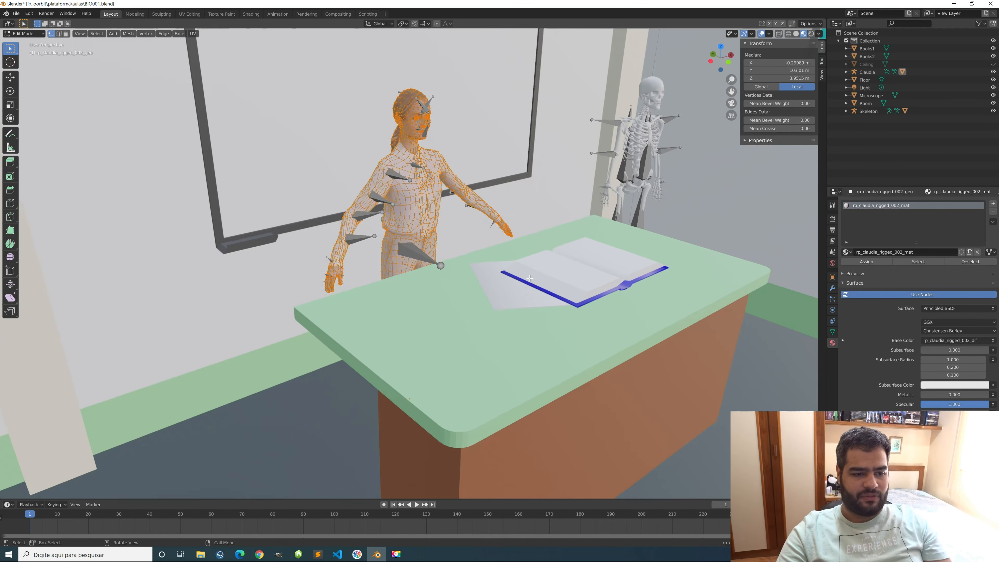
- Clear the body mesh selection, switch to edge selection, and select a single edge on the character's thigh
{"action": "scroll", "coordinate": [434, 267], "scroll_direction": "up", "scroll_amount": 8}
{"action": "middle_click_drag", "start_coordinate": [434, 267], "coordinate": [376, 218]}
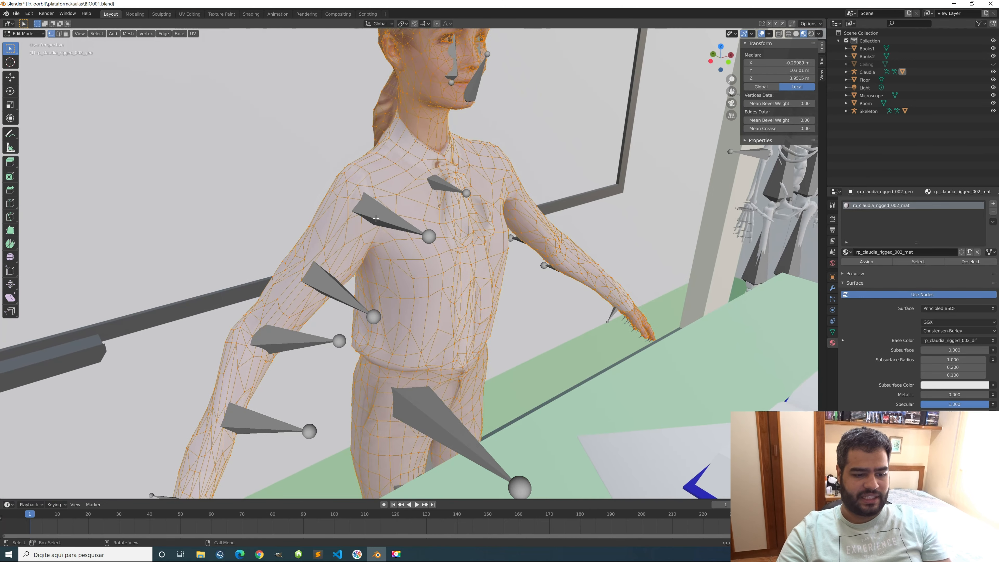
{"action": "middle_click_drag", "start_coordinate": [417, 373], "coordinate": [491, 270]}
{"action": "key", "text": "alt+a"}
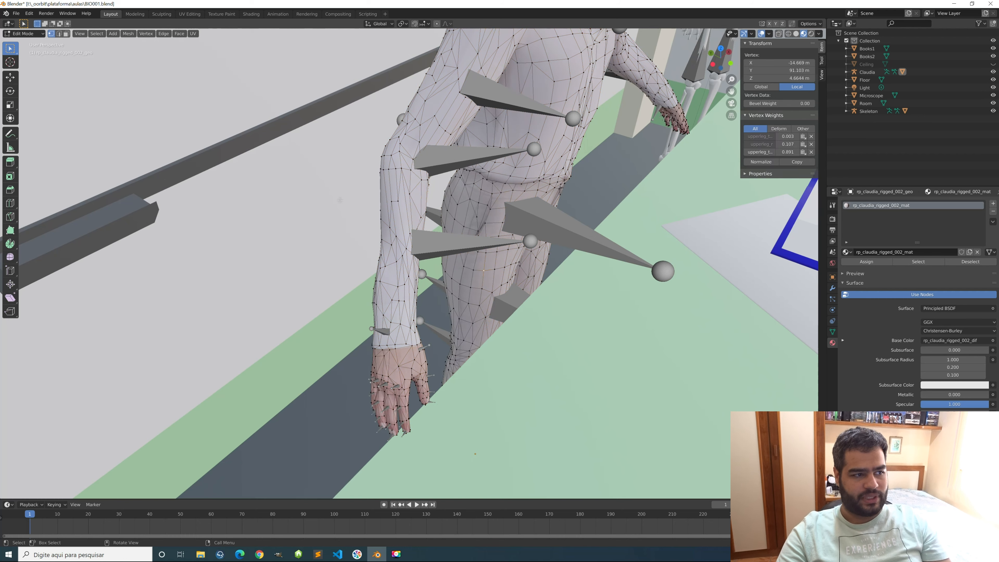
{"action": "key", "text": "2"}
{"action": "left_click", "coordinate": [476, 286]}
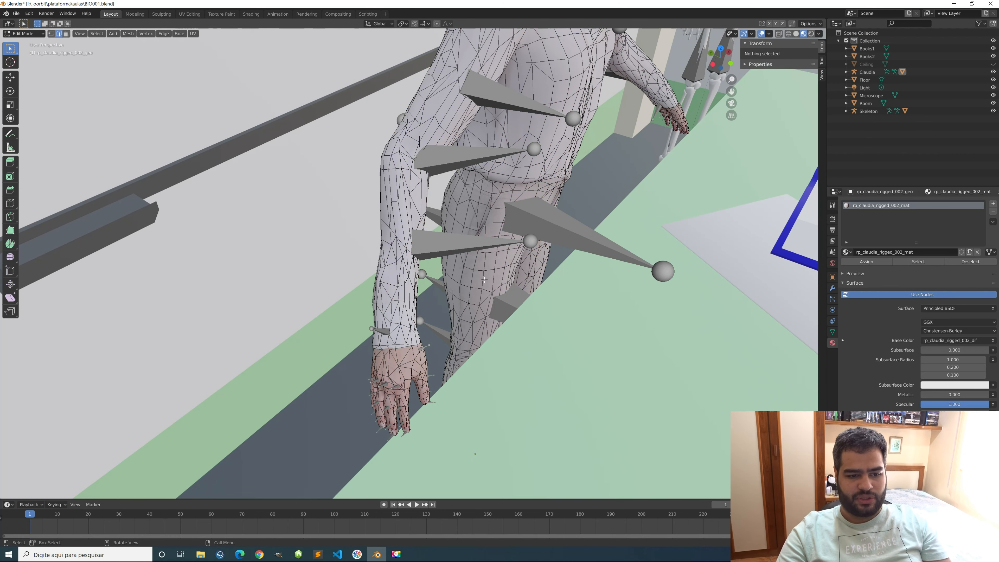
{"action": "left_click", "coordinate": [484, 277]}
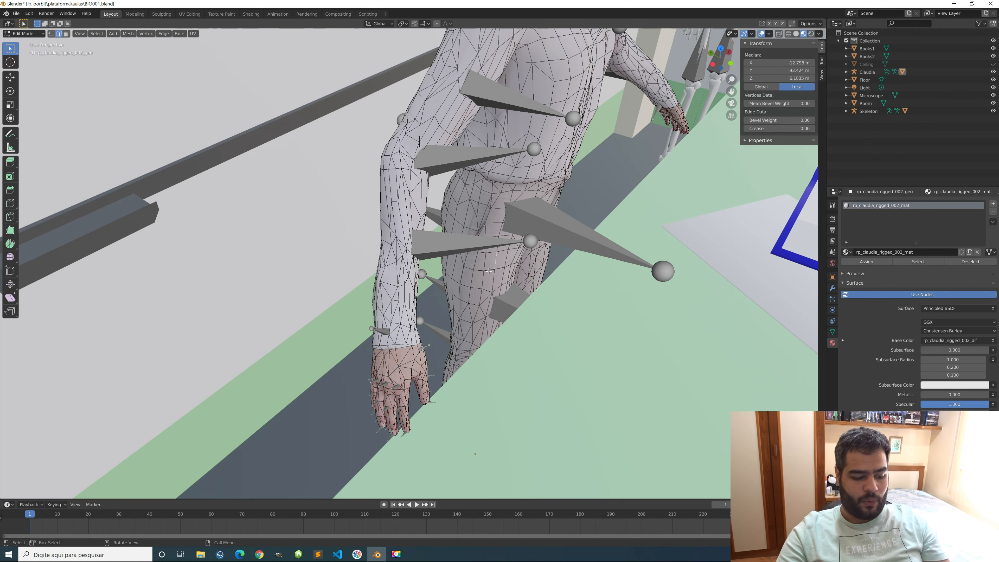
- Try loop selection on the thigh's vertical and horizontal edges, picking a different edge loop each time
{"action": "left_click", "coordinate": [480, 304], "text": "alt"}
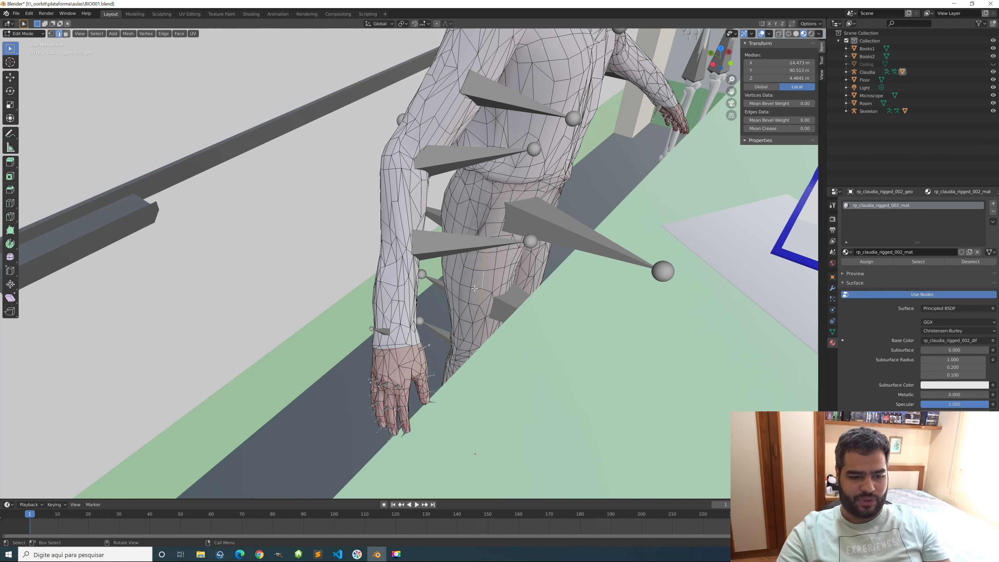
{"action": "left_click", "coordinate": [475, 288], "text": "alt"}
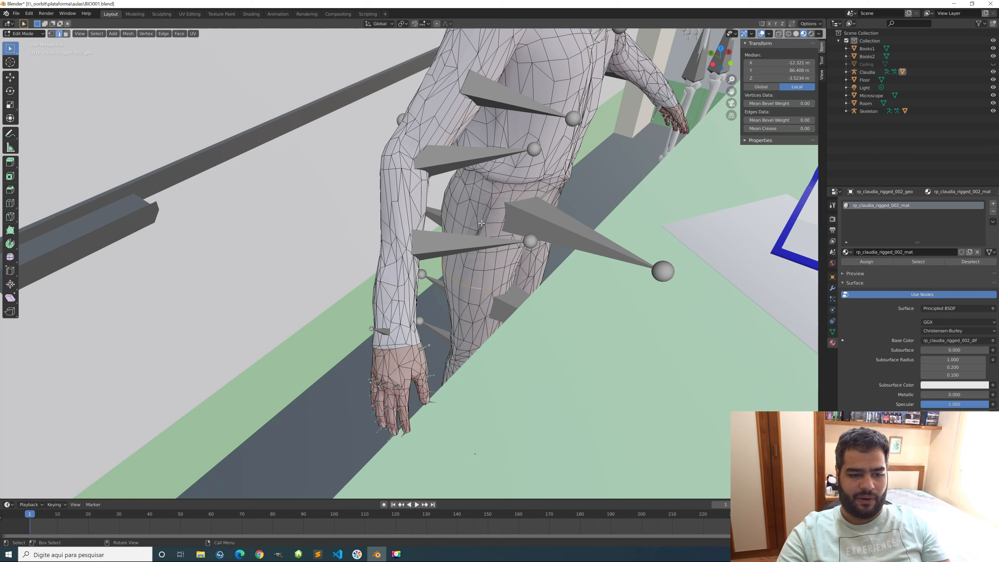
{"action": "left_click", "coordinate": [471, 283], "text": "alt"}
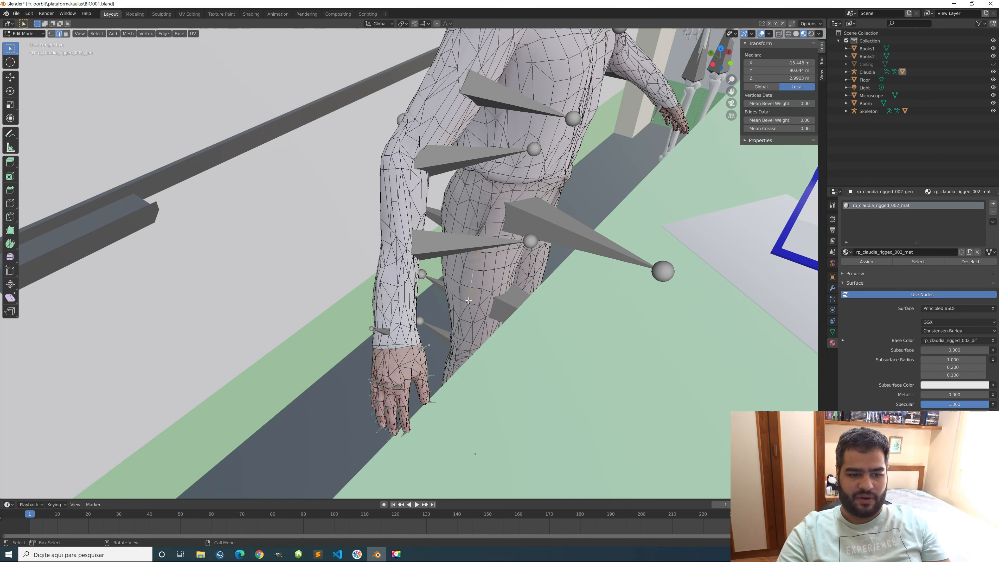
{"action": "left_click", "coordinate": [473, 289], "text": "alt"}
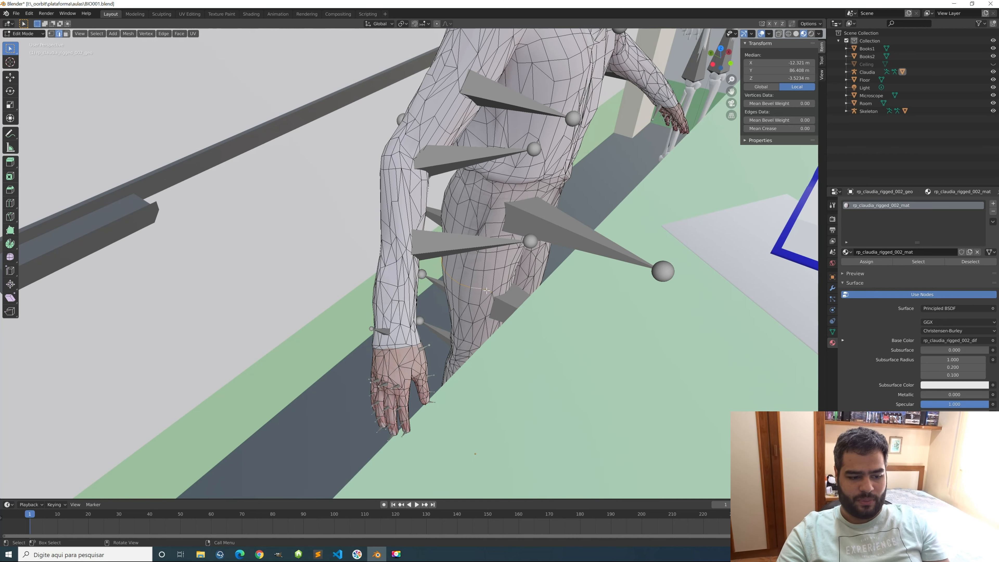
- Select neighbouring horizontal edges across the thigh one by one, adding each to the selection
{"action": "left_click", "coordinate": [478, 288]}
{"action": "left_click", "coordinate": [477, 288], "text": "shift"}
{"action": "left_click", "coordinate": [465, 286], "text": "shift"}
{"action": "left_click", "coordinate": [456, 281], "text": "shift"}
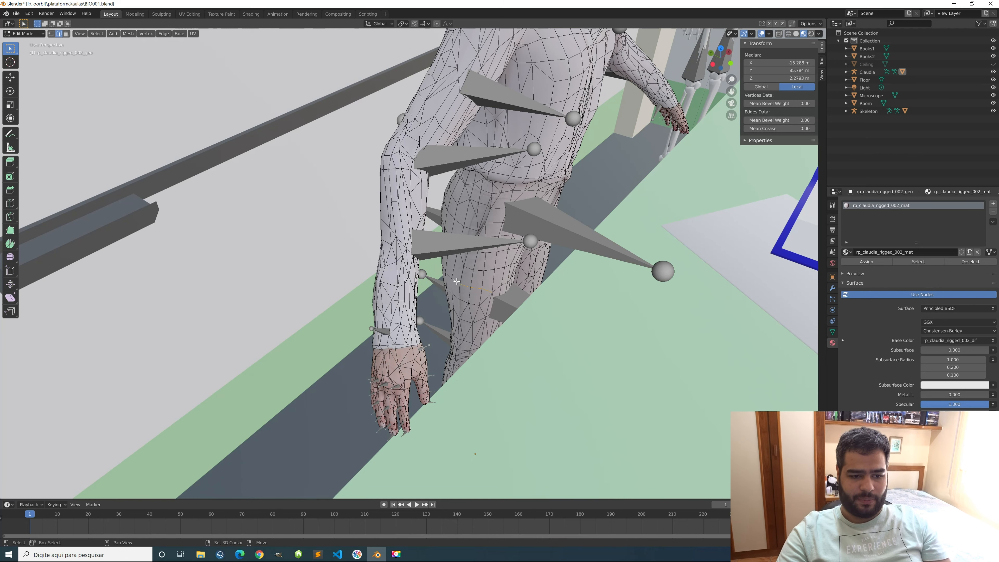
- Try loop selection on edges of the character's thigh and sleeve
{"action": "left_click", "coordinate": [472, 279], "text": "alt"}
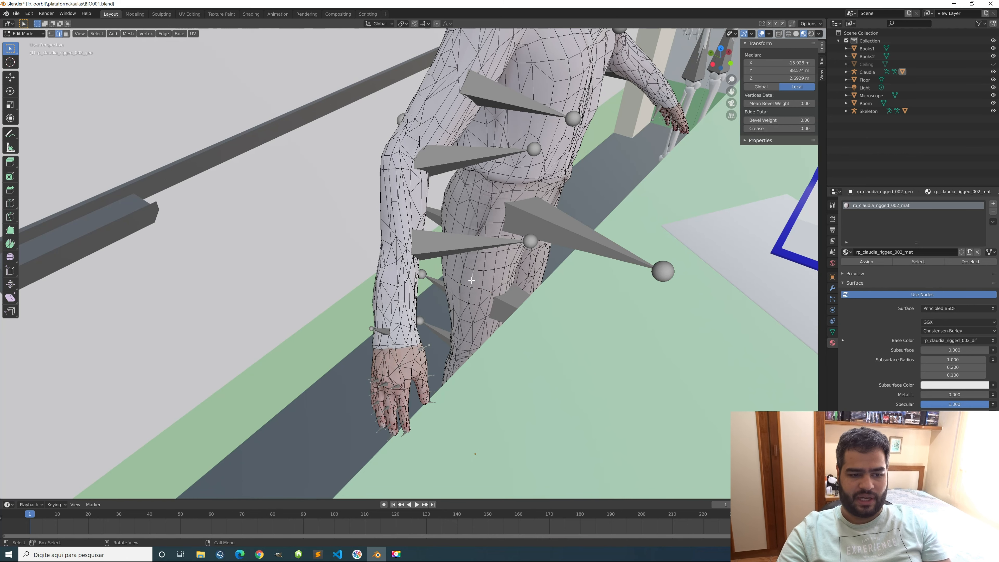
{"action": "left_click", "coordinate": [403, 227], "text": "alt"}
{"action": "left_click", "coordinate": [409, 293], "text": "alt"}
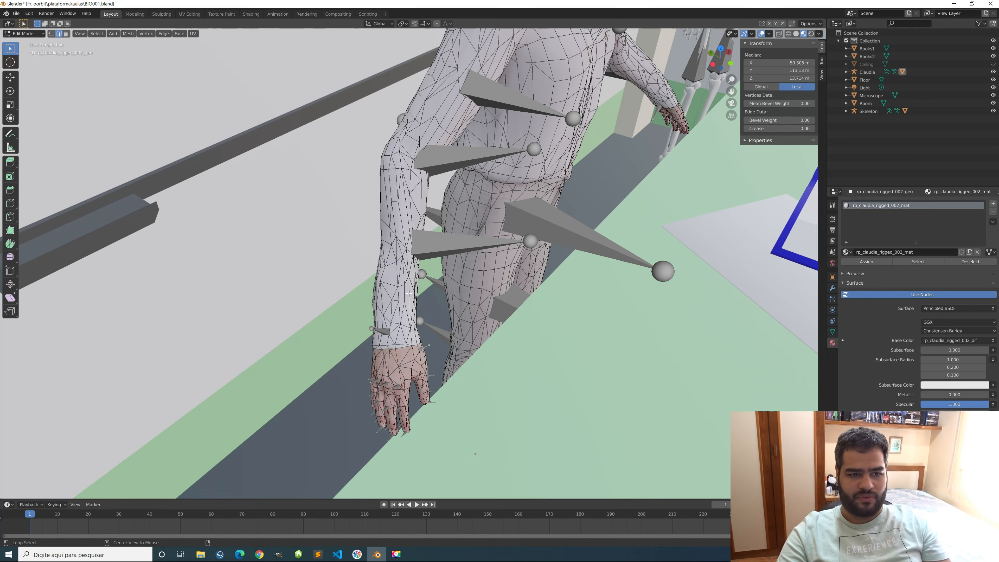
{"action": "left_click", "coordinate": [457, 127], "text": "alt"}
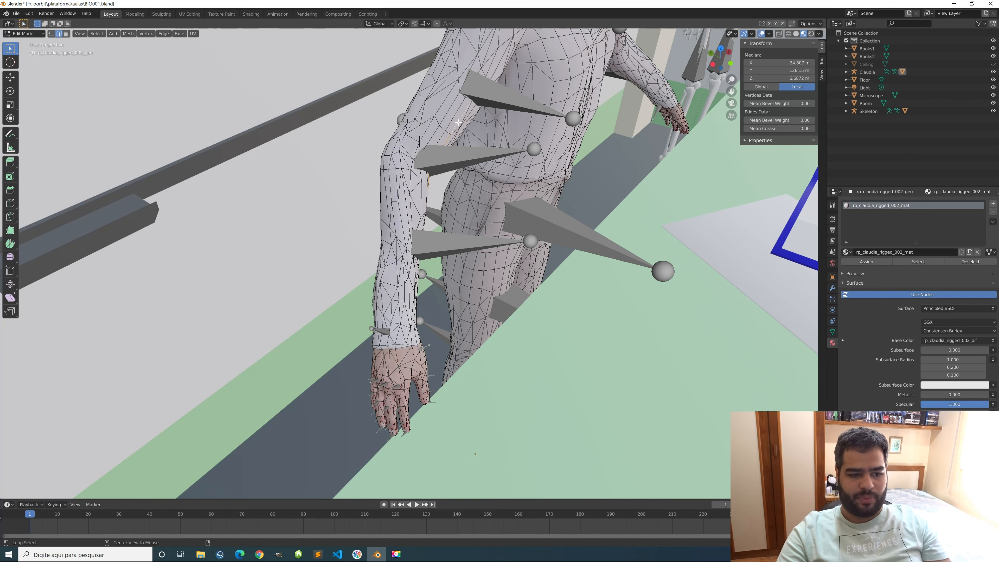
- Try loop selection on the shirt's torso edges from the character's other side
{"action": "middle_click_drag", "start_coordinate": [491, 166], "coordinate": [399, 74]}
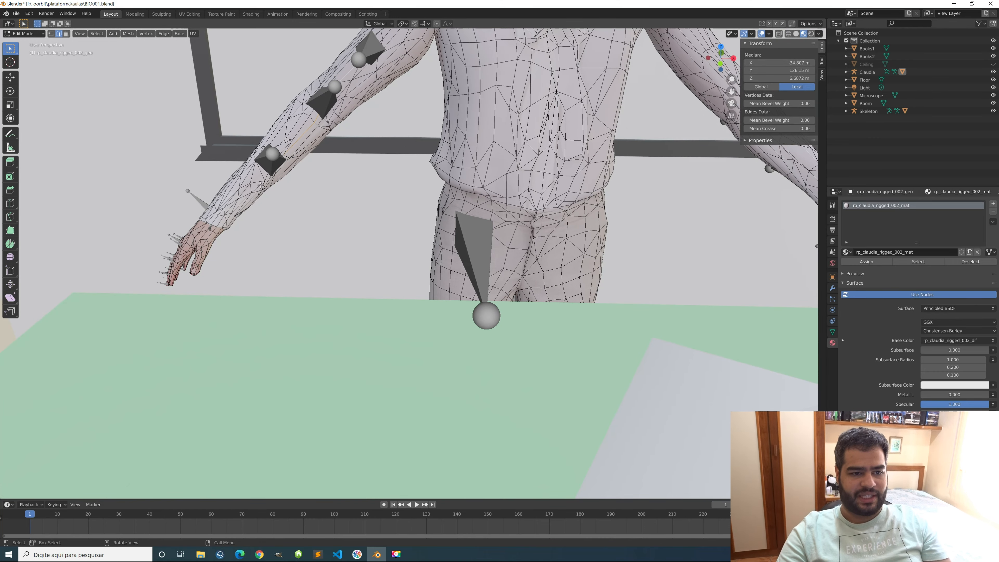
{"action": "middle_click_drag", "start_coordinate": [234, 212], "coordinate": [457, 169]}
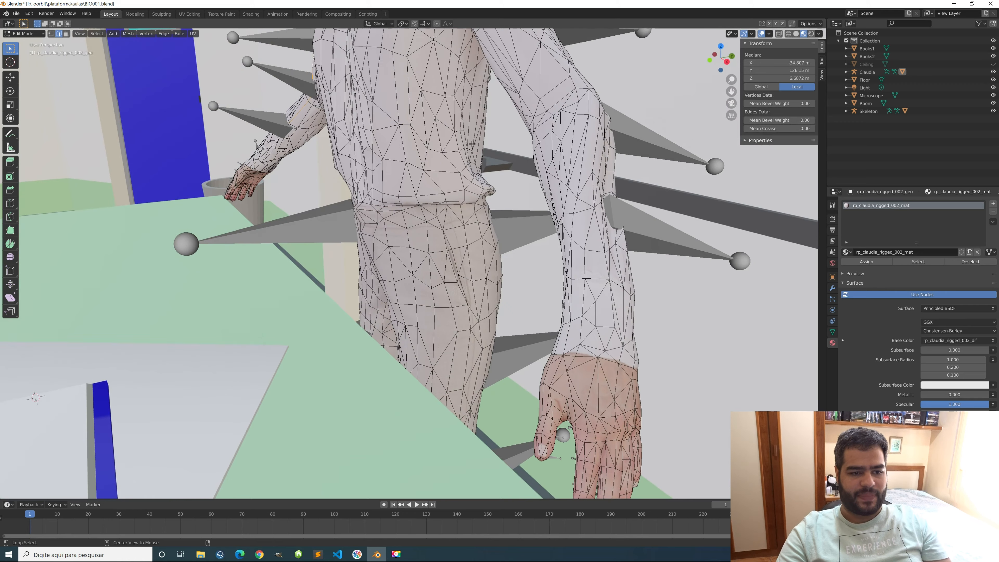
{"action": "left_click", "coordinate": [458, 169], "text": "alt"}
{"action": "left_click", "coordinate": [455, 136], "text": "alt"}
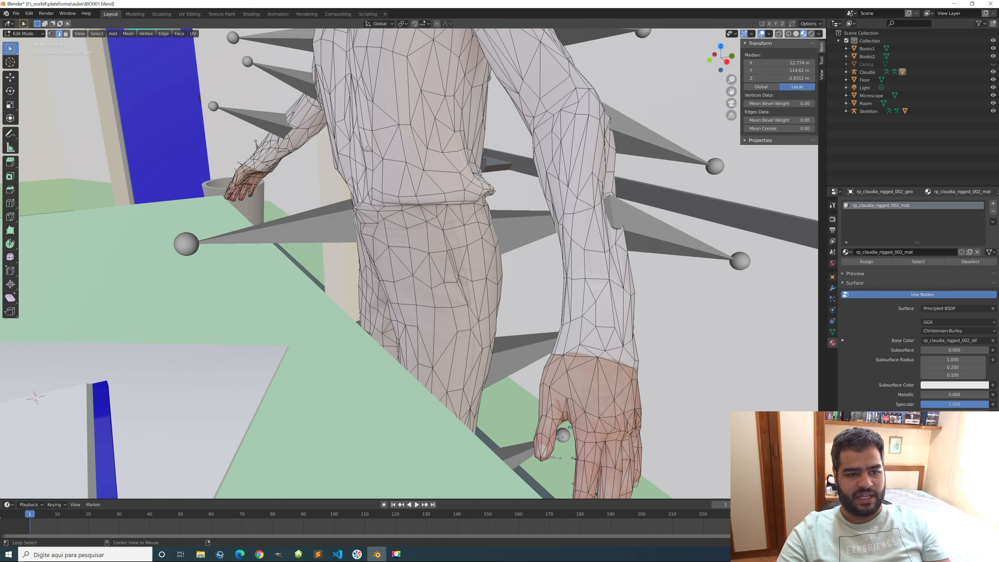
- Select a single edge on the outer thigh and add a second edge near the hip to the selection
{"action": "left_click", "coordinate": [447, 112]}
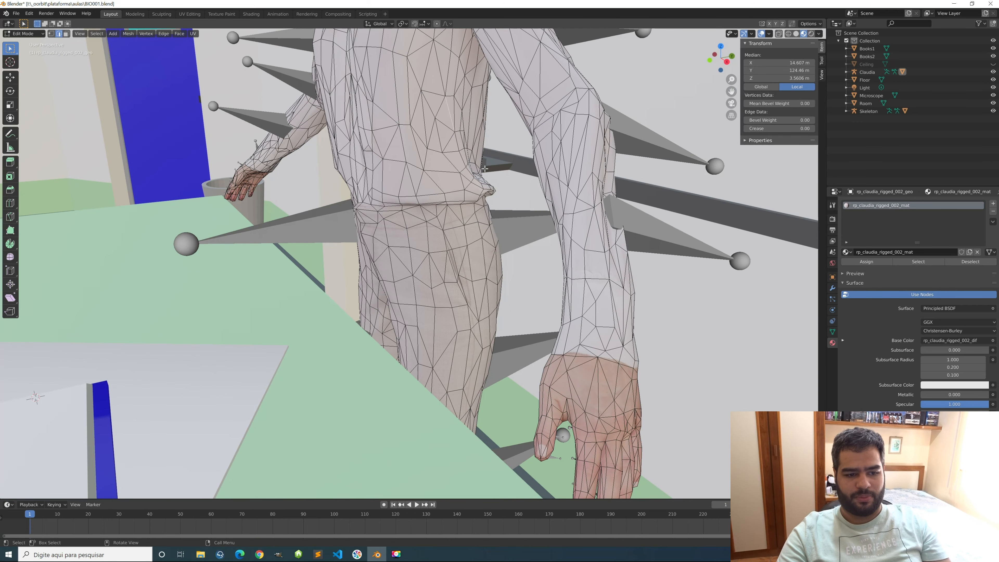
{"action": "left_click", "coordinate": [497, 293]}
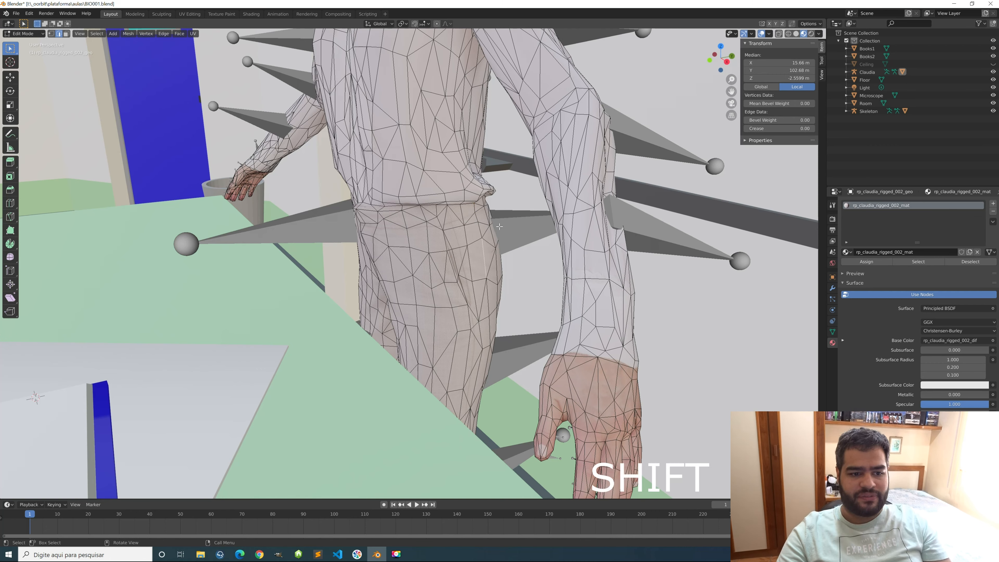
{"action": "left_click", "coordinate": [480, 232], "text": "shift"}
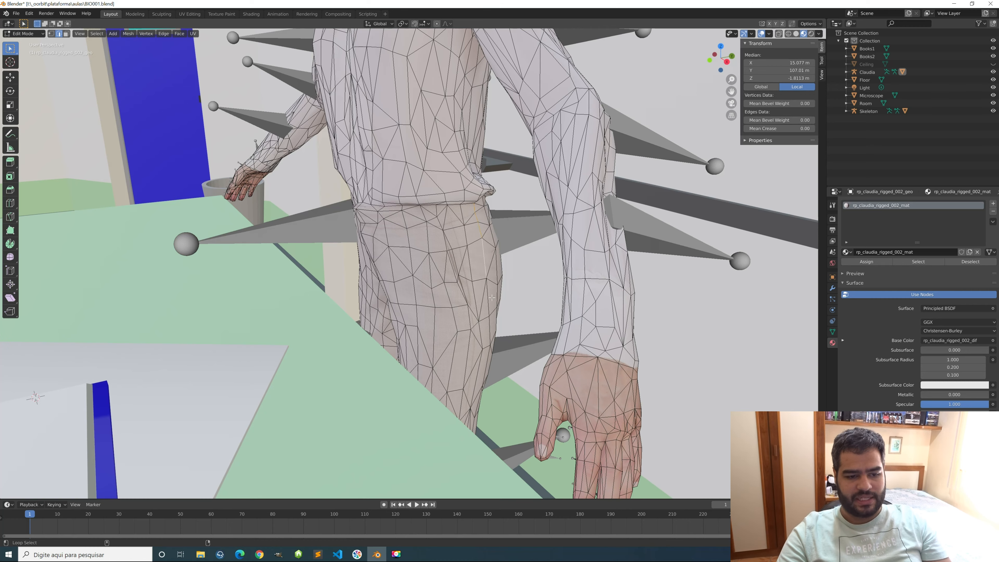
- Add two more outer-thigh edges to the selection and extend it with an edge loop on the leg
{"action": "left_click", "coordinate": [487, 284], "text": "shift"}
{"action": "left_click", "coordinate": [490, 350], "text": "shift"}
{"action": "middle_click_drag", "start_coordinate": [489, 350], "coordinate": [439, 388]}
{"action": "left_click", "coordinate": [360, 361], "text": "alt+shift"}
- Leave Edit Mode on the character, select the Room object by its desk, and enter Edit Mode on it
{"action": "scroll", "coordinate": [438, 295], "scroll_direction": "down", "scroll_amount": 7}
{"action": "middle_click_drag", "start_coordinate": [438, 236], "coordinate": [467, 300]}
{"action": "key", "text": "Tab"}
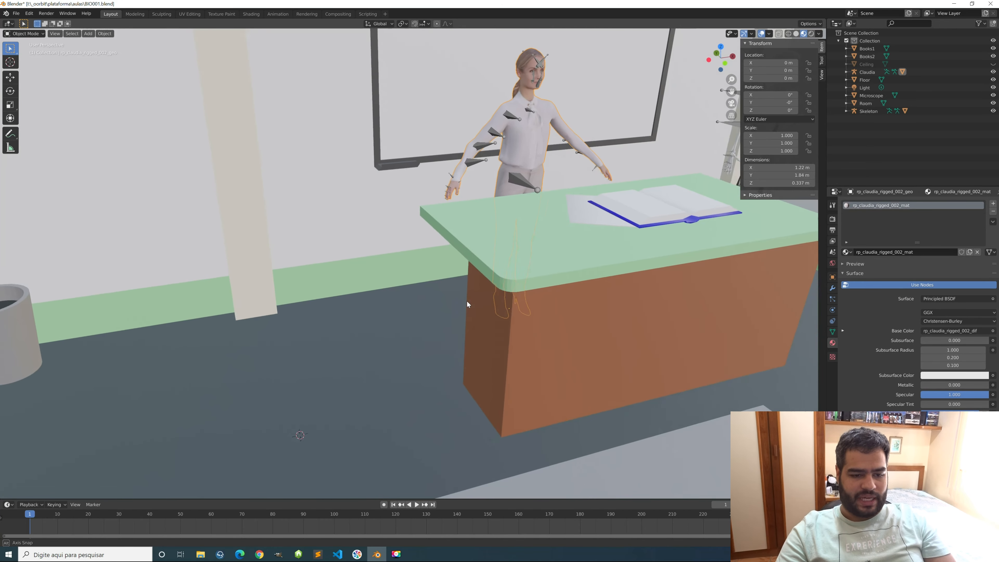
{"action": "left_click", "coordinate": [541, 277]}
{"action": "key", "text": "Tab"}
{"action": "scroll", "coordinate": [541, 277], "scroll_direction": "up", "scroll_amount": 5}
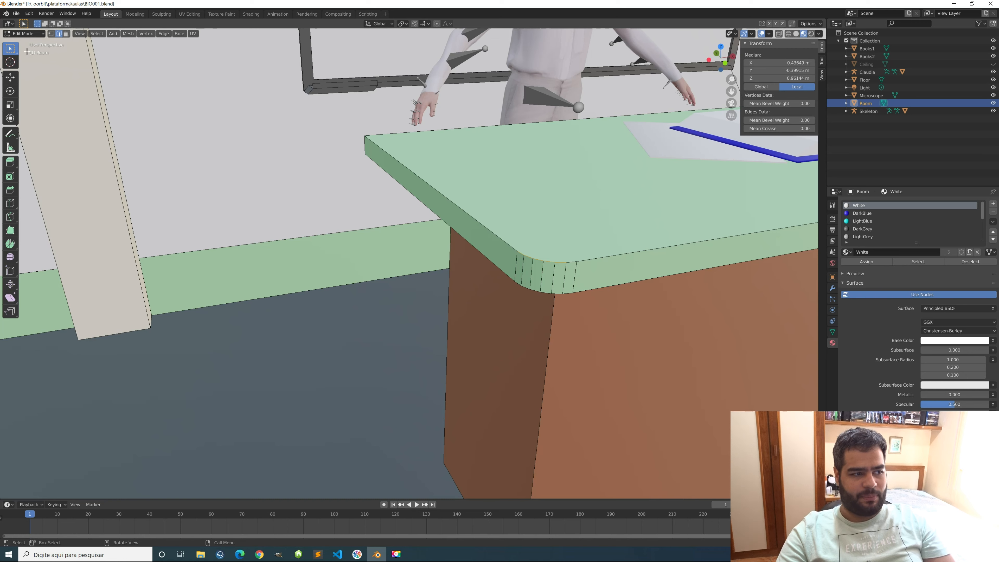
- Place the 3D cursor freehand with the Cursor tool at several points on the desktop's rounded corner
{"action": "left_click", "coordinate": [14, 63]}
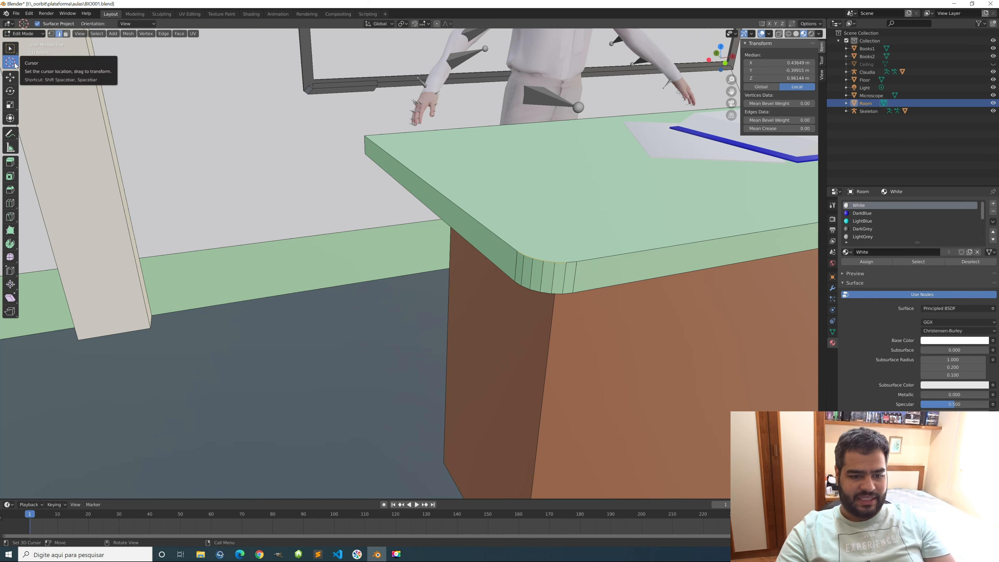
{"action": "left_click", "coordinate": [546, 276]}
{"action": "left_click", "coordinate": [546, 286]}
{"action": "left_click", "coordinate": [546, 273]}
{"action": "left_click", "coordinate": [548, 264]}
{"action": "left_click", "coordinate": [549, 272]}
{"action": "left_click", "coordinate": [548, 267]}
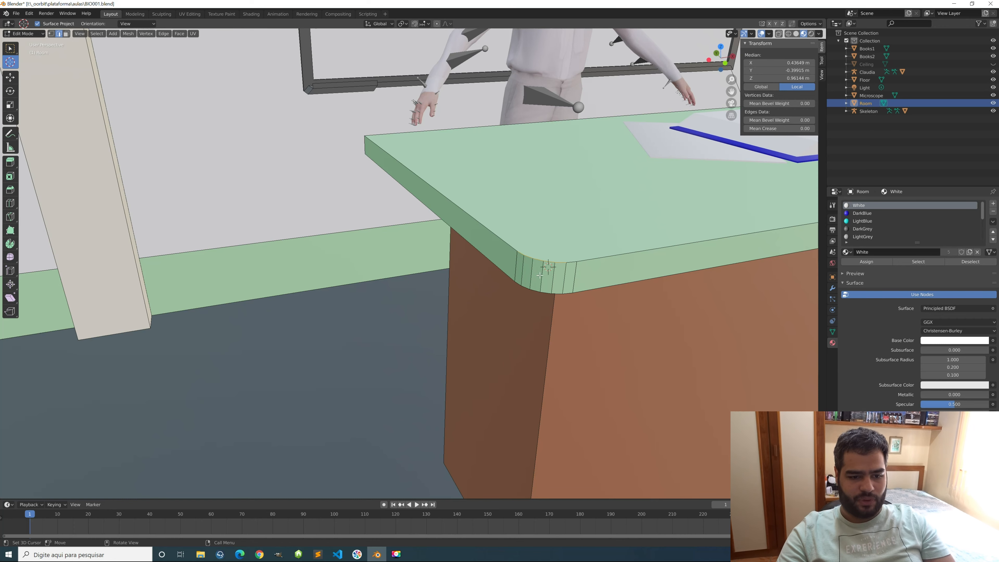
{"action": "mouse_move", "coordinate": [548, 281]}
{"action": "middle_mouse_down"}
{"action": "mouse_move", "coordinate": [521, 279]}
{"action": "mouse_move", "coordinate": [550, 289]}
{"action": "middle_mouse_up"}
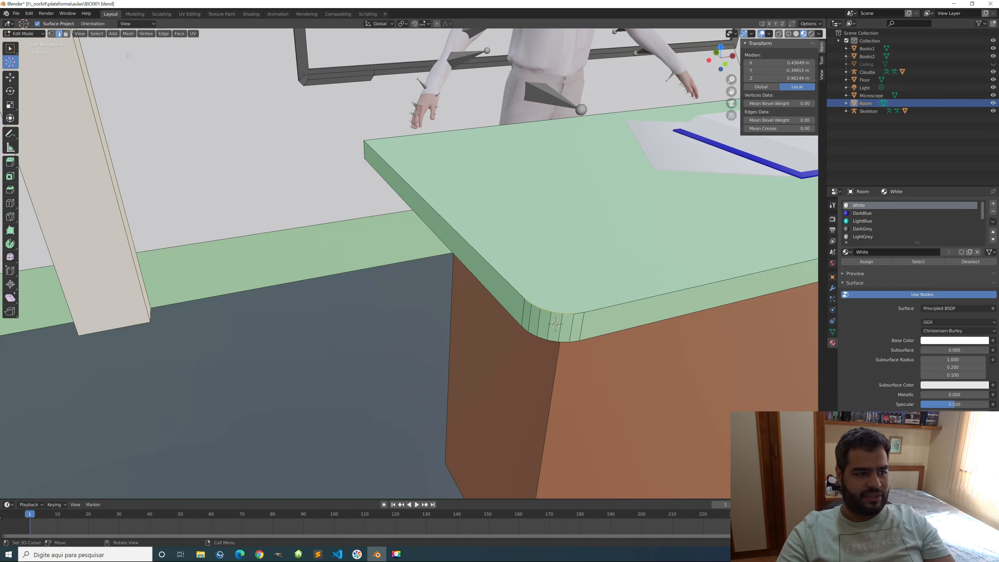
- Add a cylinder at the 3D cursor on the desk corner and scale it down to about 0.096
{"action": "left_click", "coordinate": [112, 35]}
{"action": "left_click", "coordinate": [125, 81]}
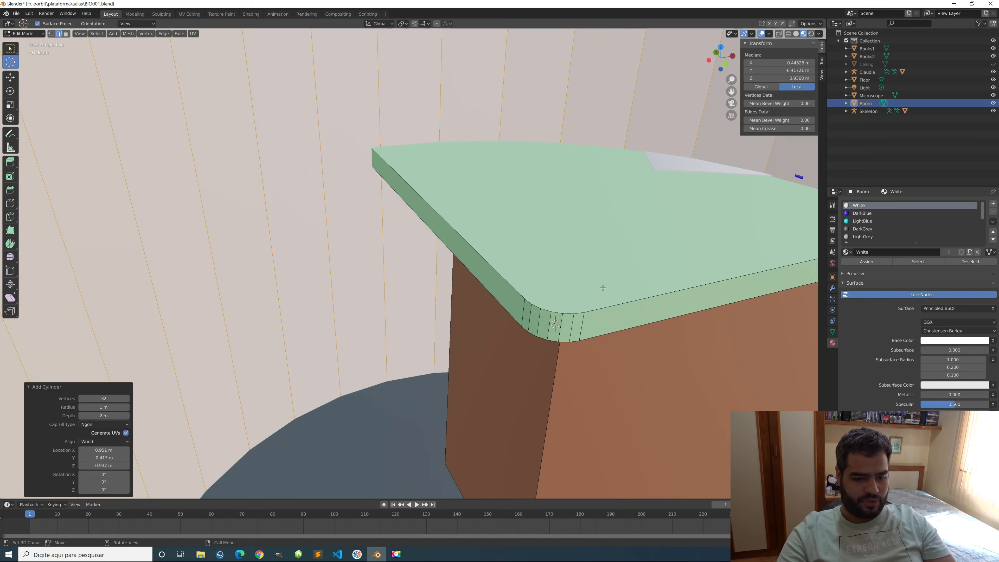
{"action": "key", "text": "s"}
{"action": "left_click", "coordinate": [560, 327]}
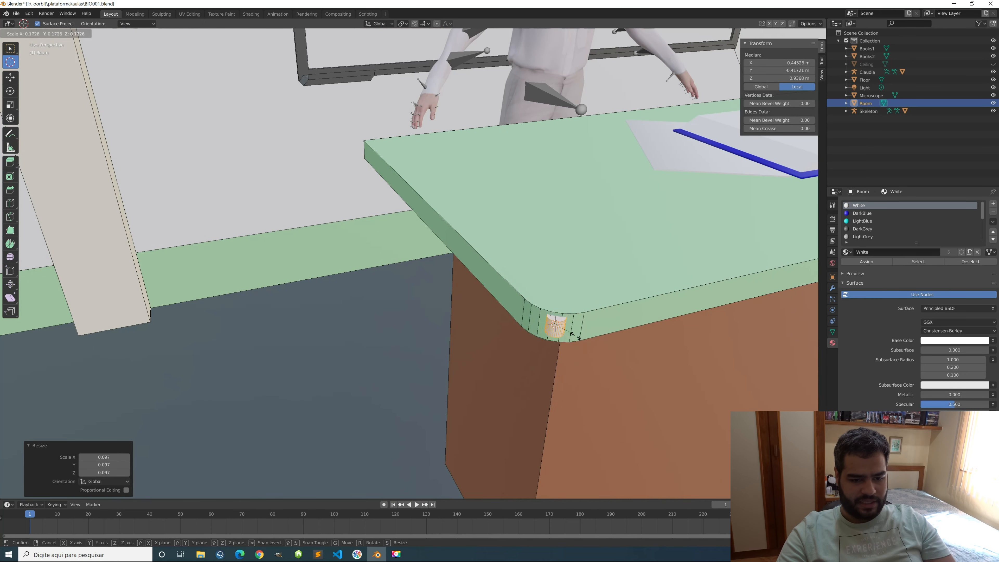
{"action": "scroll", "coordinate": [560, 327], "scroll_direction": "up", "scroll_amount": 5}
{"action": "middle_click_drag", "start_coordinate": [604, 342], "coordinate": [565, 323]}
{"action": "middle_click_drag", "start_coordinate": [683, 368], "coordinate": [611, 336], "text": "shift"}
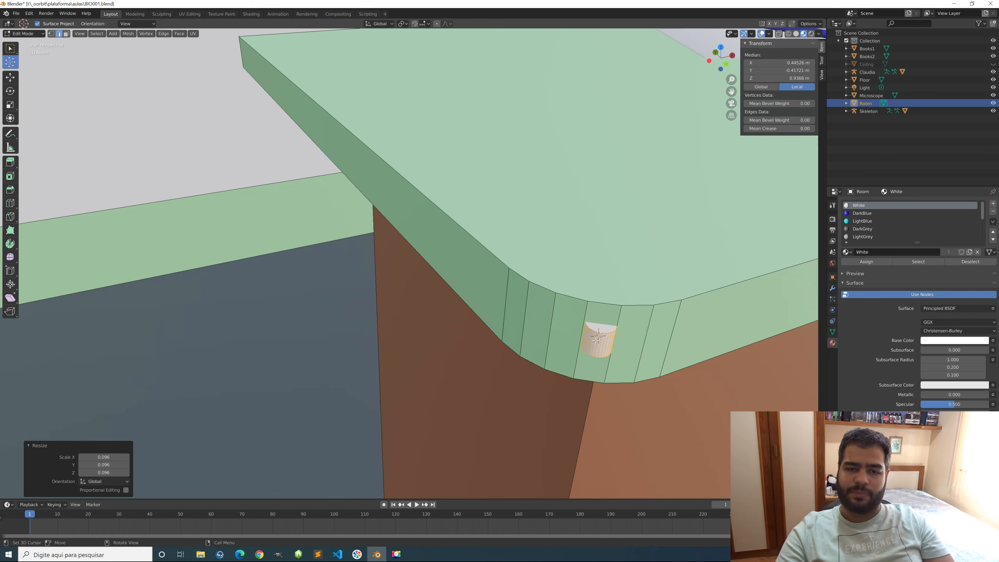
- Undo the cylinder's scaling and its creation
{"action": "key", "text": "ctrl+z"}
{"action": "key", "text": "ctrl+z"}
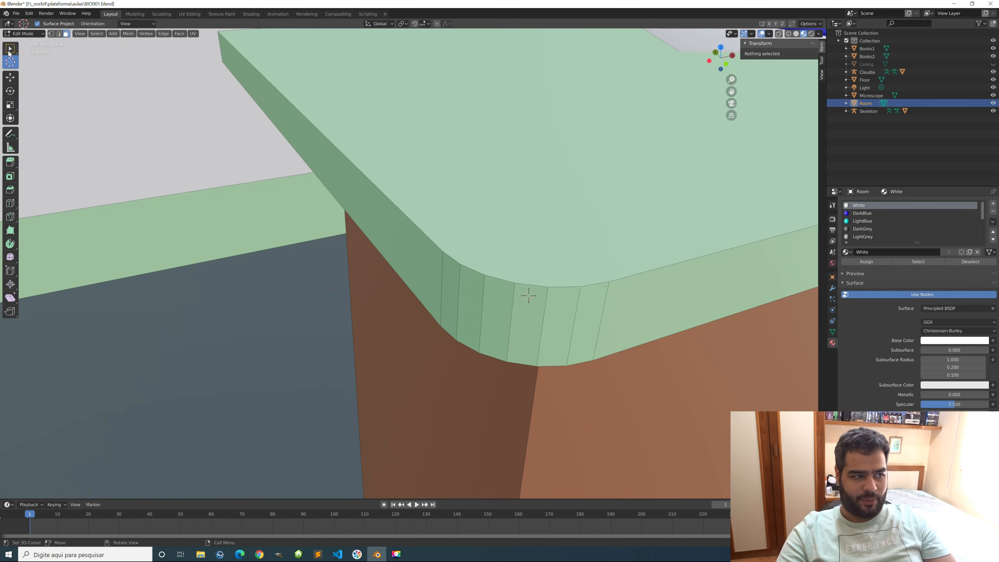
- Return to the selection tool and snap the 3D cursor to the middle face of the desktop's rounded corner
{"action": "left_click", "coordinate": [10, 50]}
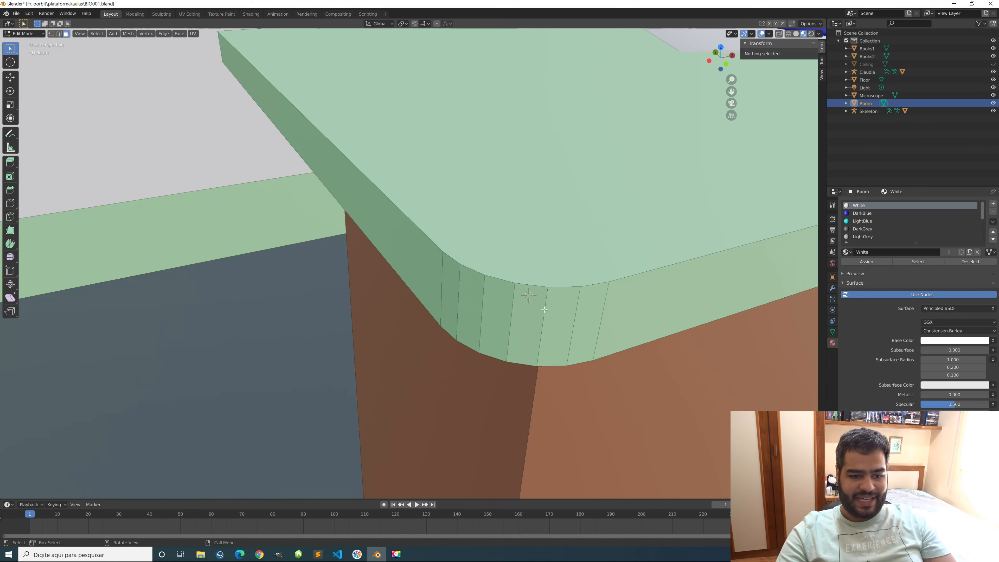
{"action": "left_click", "coordinate": [521, 323]}
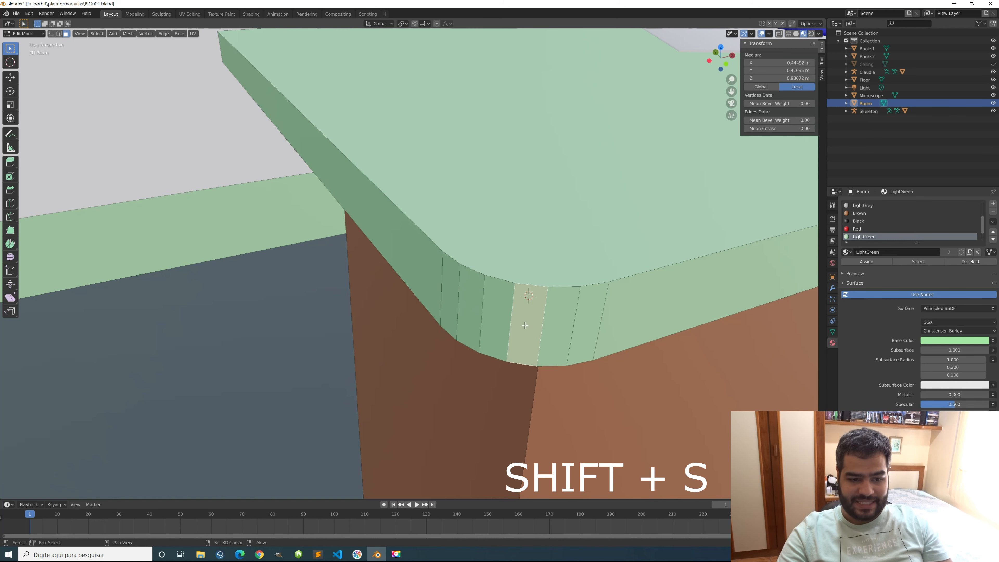
{"action": "key", "text": "shift+s"}
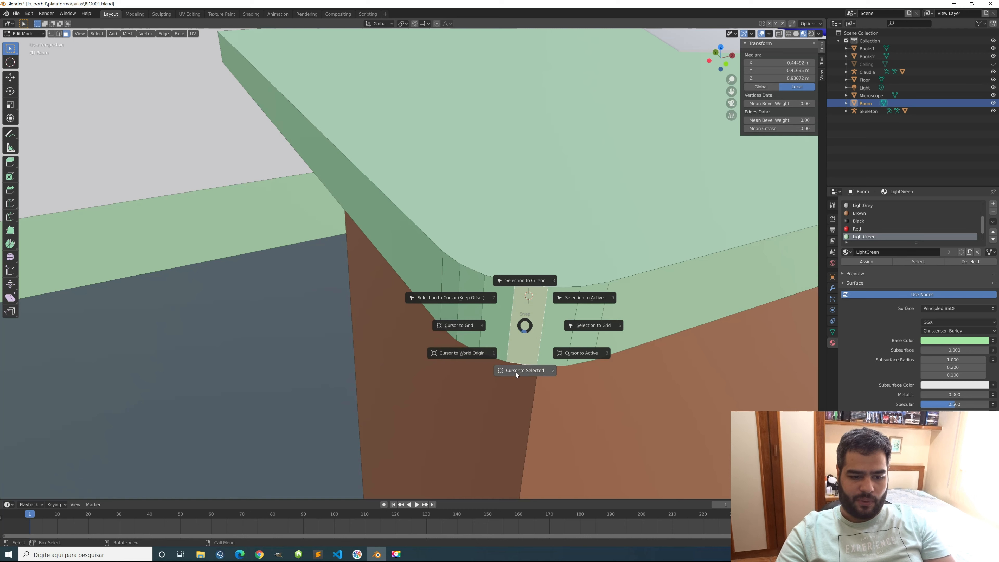
{"action": "left_click", "coordinate": [532, 372]}
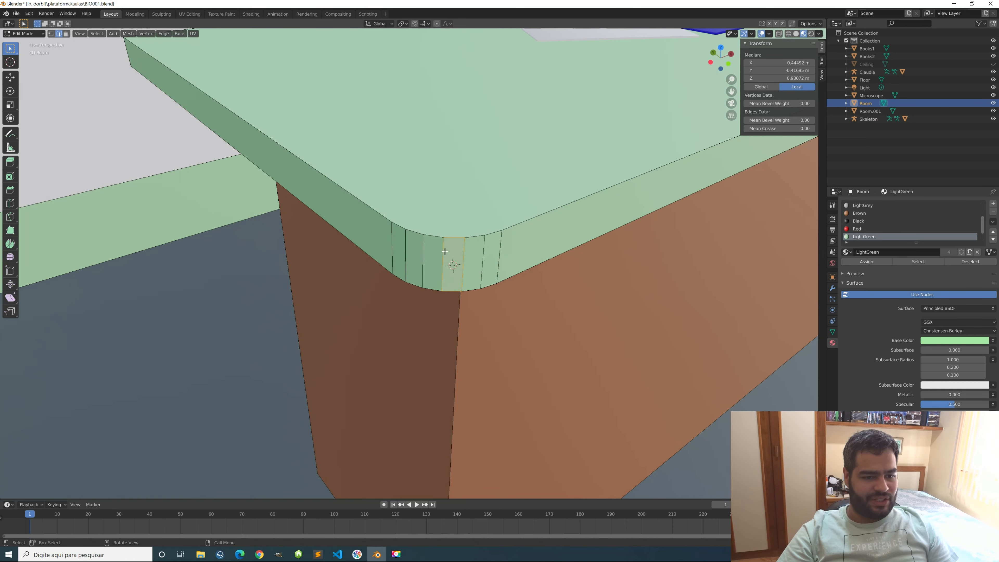
- Select a single vertical edge on the desktop's rounded corner and snap the 3D cursor to it
{"action": "left_click", "coordinate": [448, 282]}
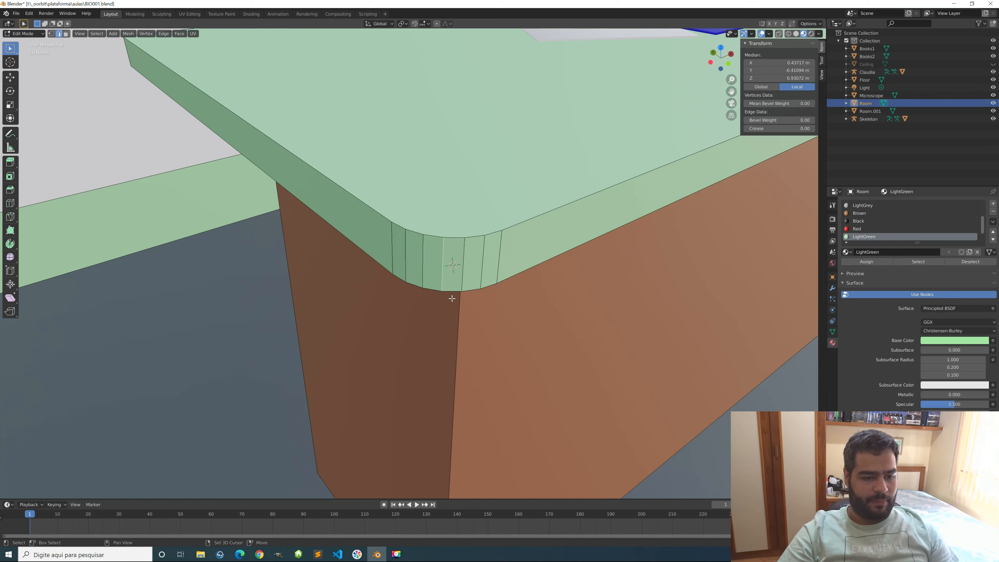
{"action": "key", "text": "shift+s"}
{"action": "left_click", "coordinate": [457, 340]}
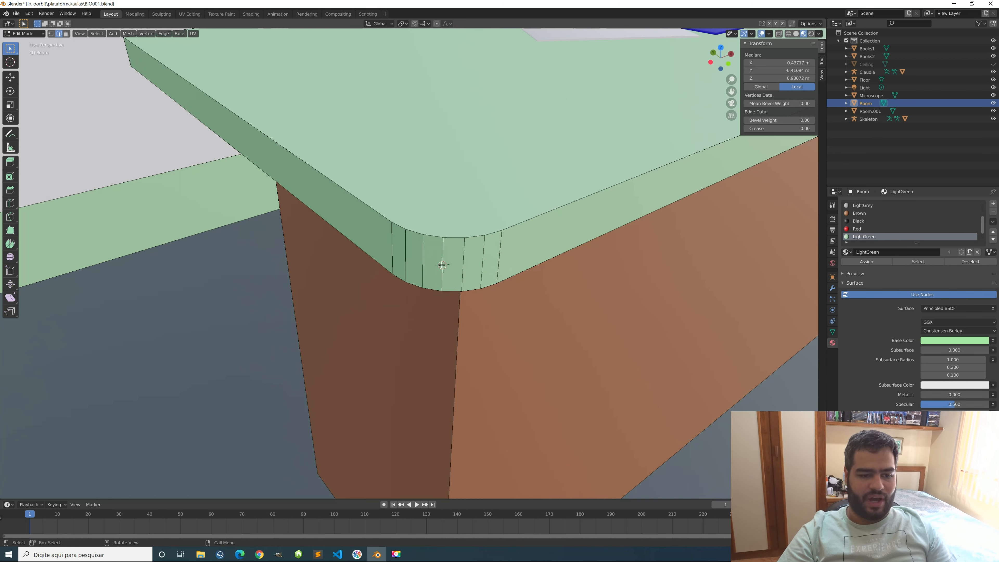
- Add three more vertical corner edges to the selection and snap the 3D cursor to the centre of the selection
{"action": "left_click", "coordinate": [464, 254], "text": "shift"}
{"action": "left_click", "coordinate": [484, 253], "text": "shift"}
{"action": "left_click", "coordinate": [499, 248], "text": "shift"}
{"action": "key", "text": "shift+s"}
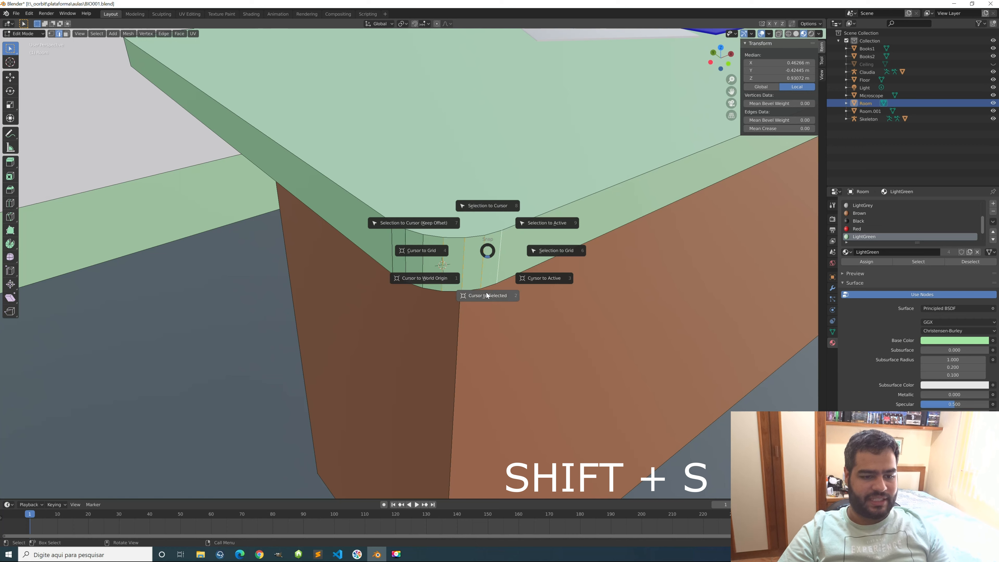
{"action": "left_click", "coordinate": [486, 295]}
{"action": "mouse_move", "coordinate": [486, 295]}
{"action": "middle_mouse_down"}
{"action": "mouse_move", "coordinate": [512, 316]}
{"action": "mouse_move", "coordinate": [497, 292]}
{"action": "middle_mouse_up"}
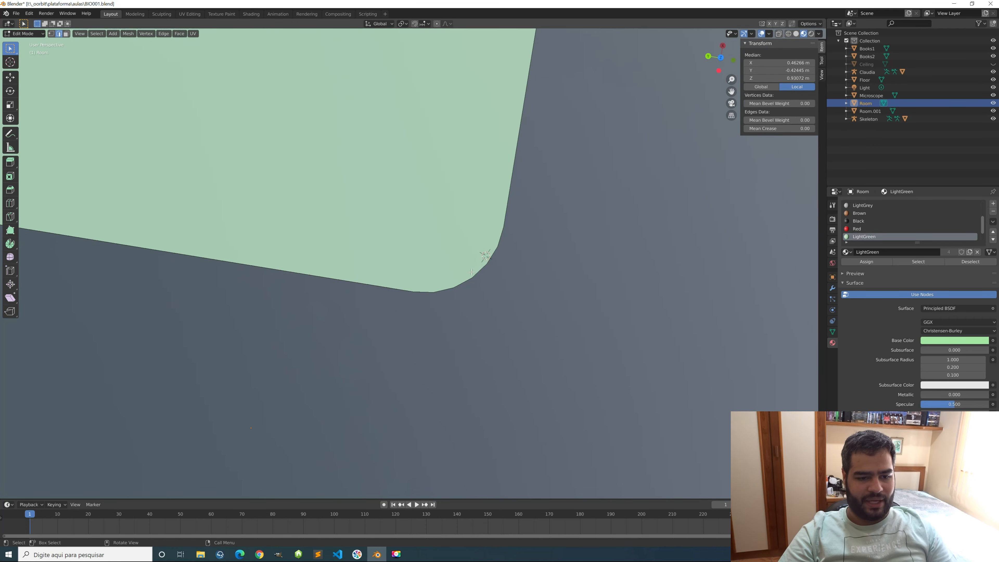
{"action": "middle_click_drag", "start_coordinate": [479, 278], "coordinate": [450, 255]}
{"action": "scroll", "coordinate": [468, 257], "scroll_direction": "down", "scroll_amount": 2}
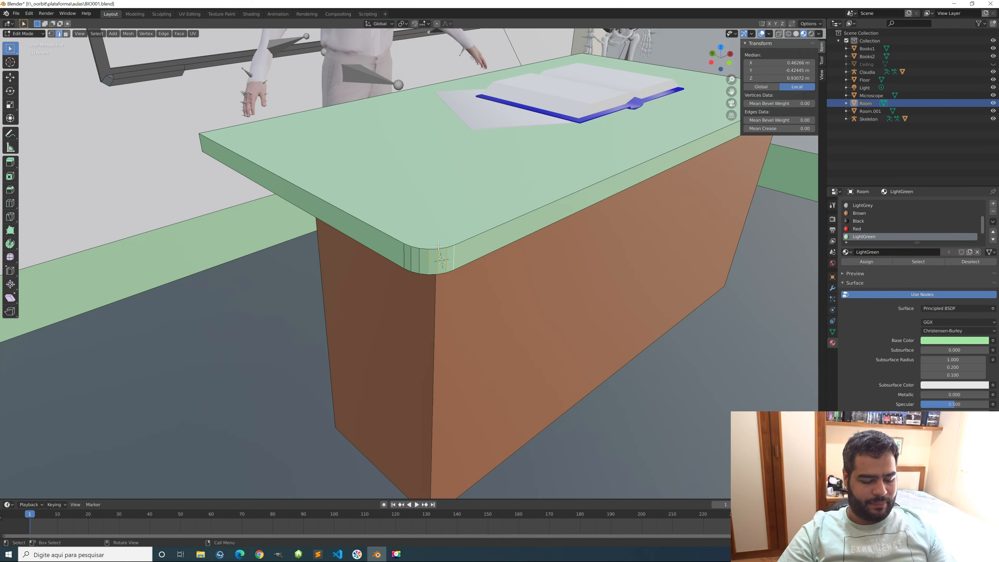
- Snap the 3D cursor to the world origin
{"action": "key", "text": "shift+s"}
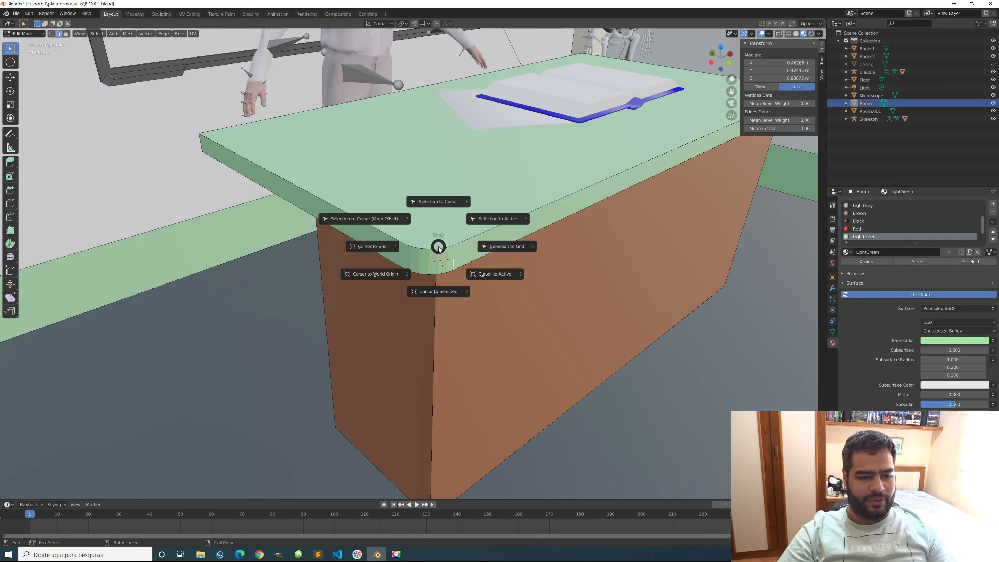
{"action": "left_click", "coordinate": [366, 275]}
{"action": "scroll", "coordinate": [417, 316], "scroll_direction": "down", "scroll_amount": 6}
{"action": "middle_click_drag", "start_coordinate": [362, 320], "coordinate": [303, 304]}
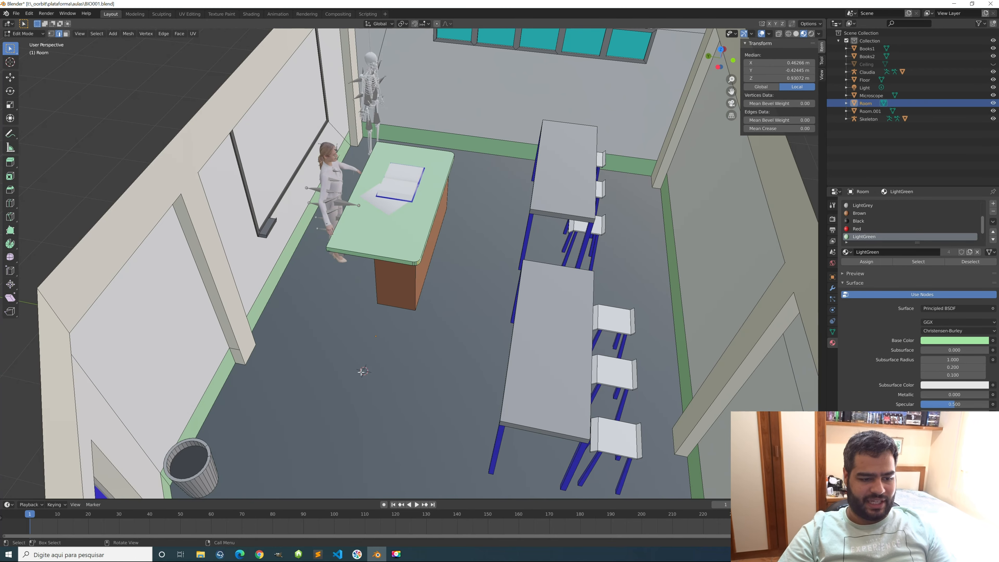
- Switch to Object Mode and snap the 3D cursor to the selected Room object
{"action": "key", "text": "Tab"}
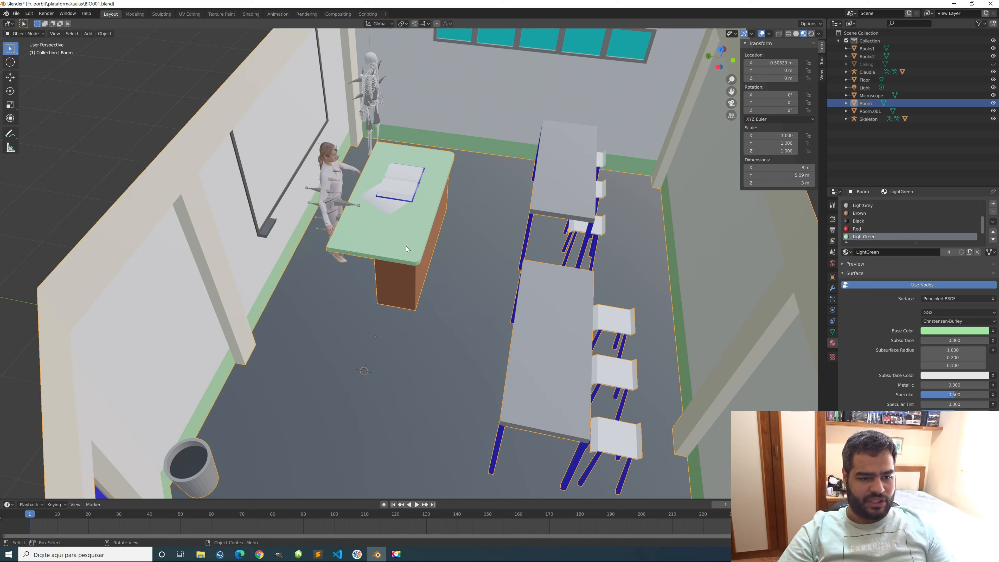
{"action": "key", "text": "shift+s"}
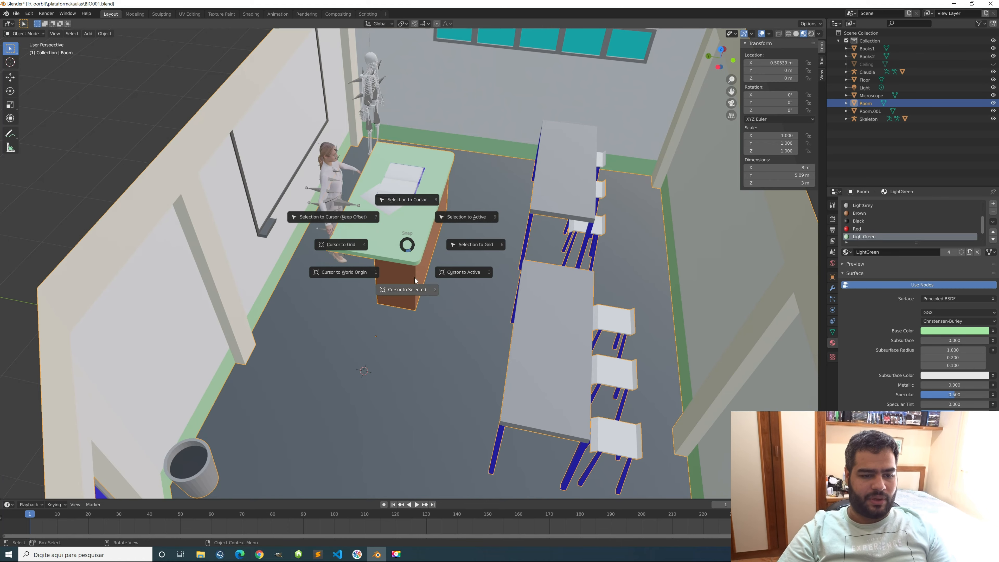
{"action": "left_click", "coordinate": [412, 287]}
{"action": "middle_click_drag", "start_coordinate": [428, 297], "coordinate": [430, 266]}
{"action": "key", "text": "shift+s"}
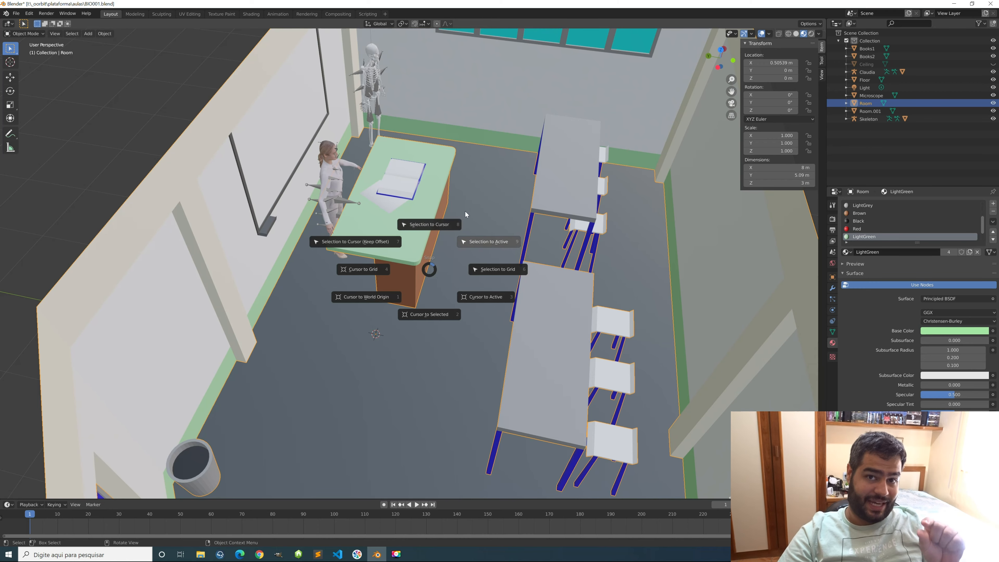
- Hide the Room object, then select the separate door object and enter Edit Mode on it
{"action": "middle_click_drag", "start_coordinate": [470, 195], "coordinate": [559, 338]}
{"action": "scroll", "coordinate": [543, 311], "scroll_direction": "up", "scroll_amount": 2}
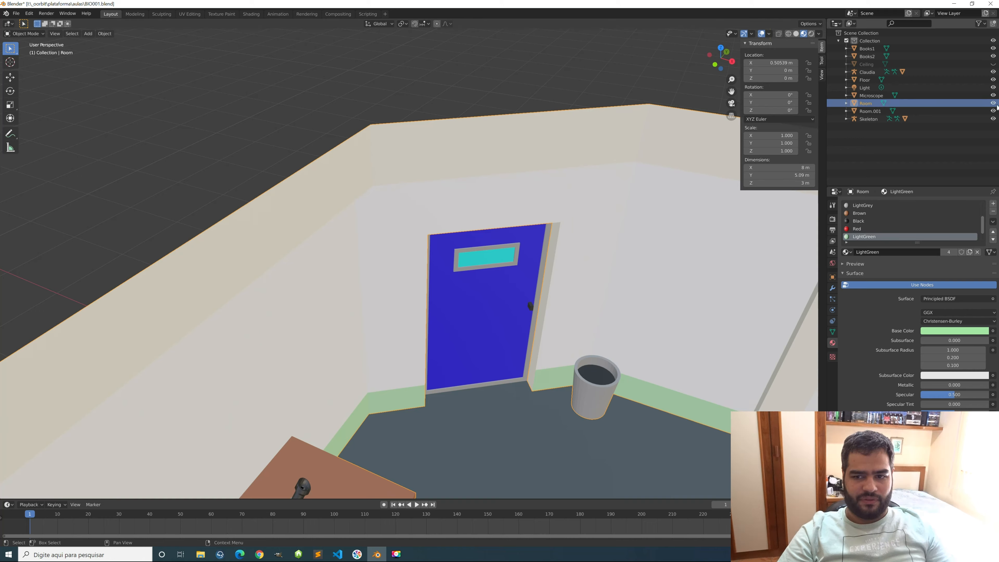
{"action": "key", "text": "h"}
{"action": "left_click", "coordinate": [472, 302]}
{"action": "key", "text": "Tab"}
- Select the vertex at the door frame's bottom corner on the side opposite the handle and snap the 3D cursor to it
{"action": "middle_click_drag", "start_coordinate": [473, 303], "coordinate": [330, 196]}
{"action": "key", "text": "1"}
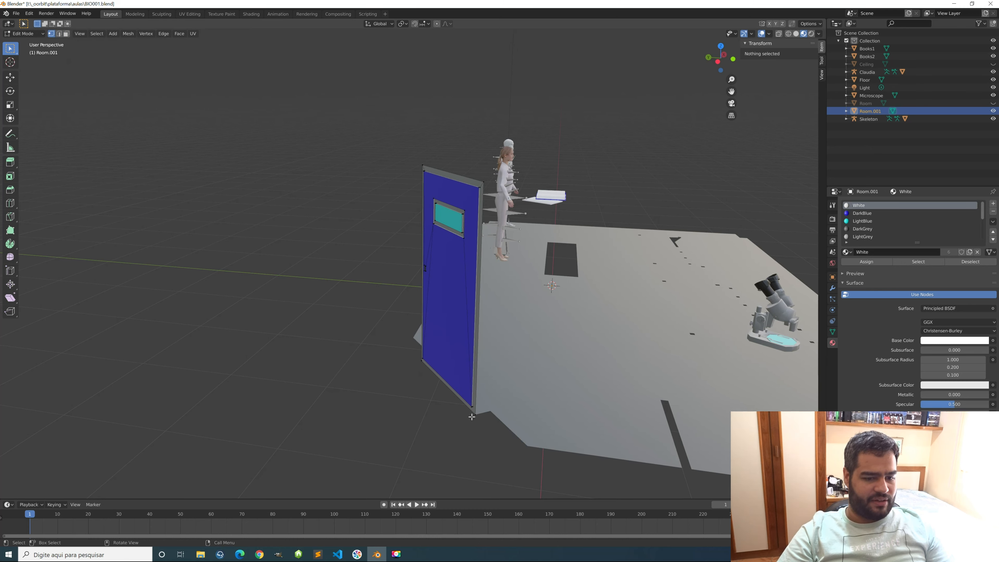
{"action": "left_click", "coordinate": [475, 414]}
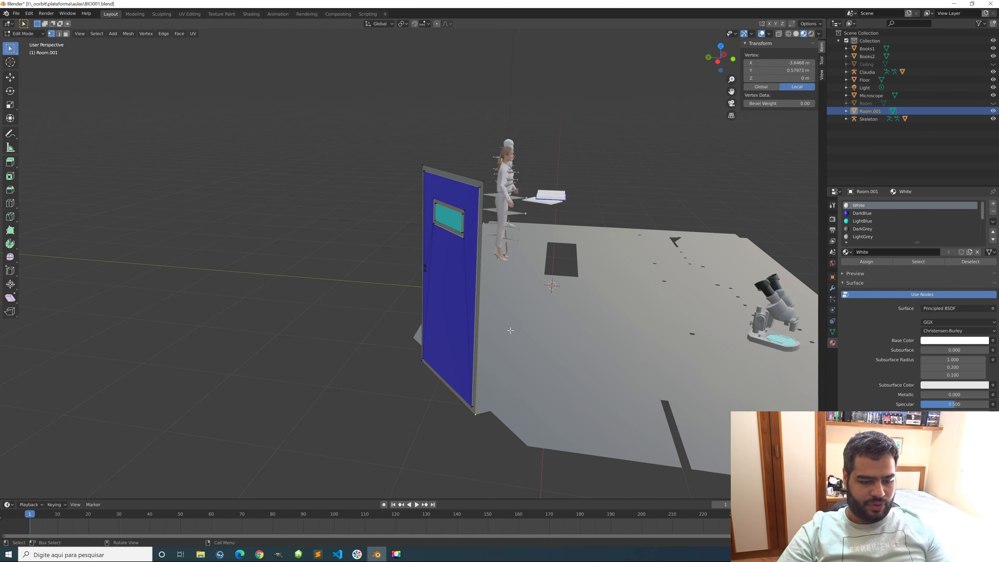
{"action": "key", "text": "shift+s"}
{"action": "left_click", "coordinate": [510, 376]}
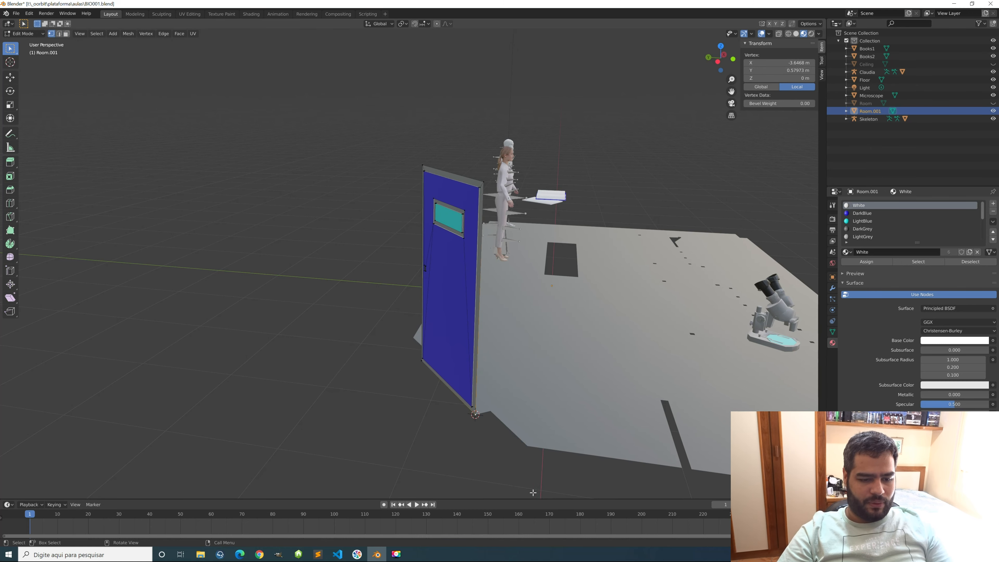
- Return to Object Mode and set the door's origin to the 3D cursor
{"action": "middle_click_drag", "start_coordinate": [498, 439], "coordinate": [479, 373]}
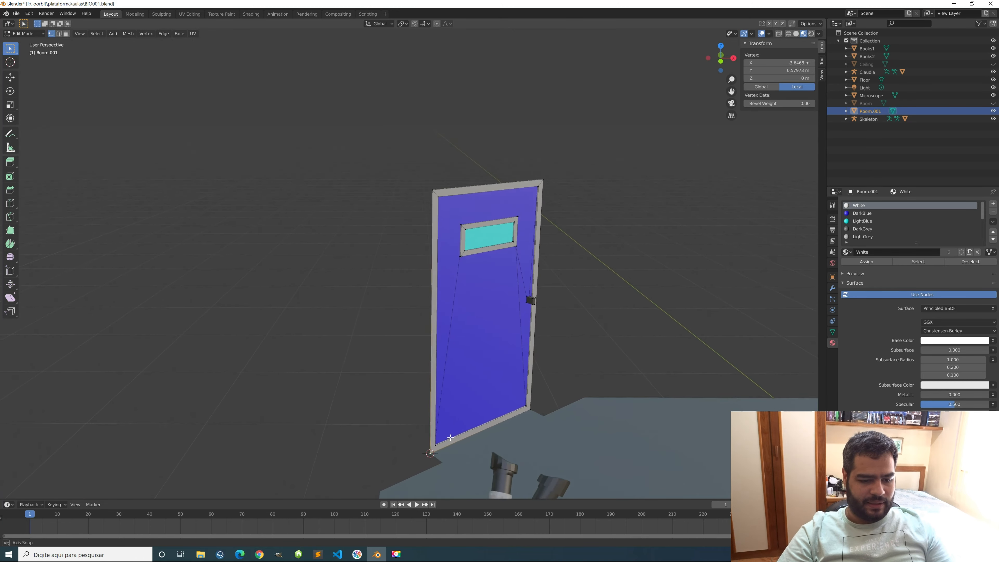
{"action": "key", "text": "Tab"}
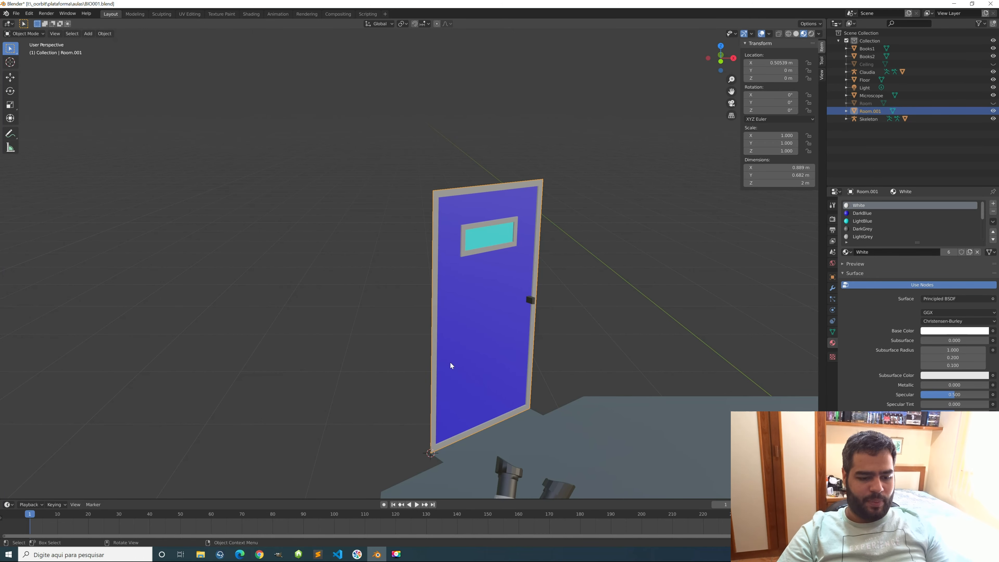
{"action": "left_click", "coordinate": [106, 33]}
{"action": "mouse_move", "coordinate": [120, 52]}
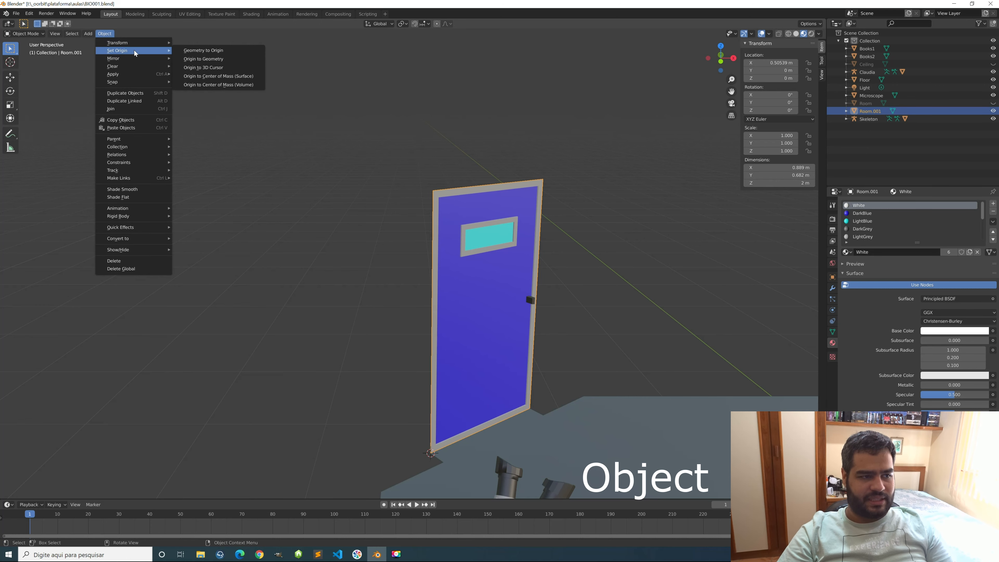
{"action": "left_click", "coordinate": [214, 69]}
{"action": "middle_click_drag", "start_coordinate": [418, 451], "coordinate": [405, 454]}
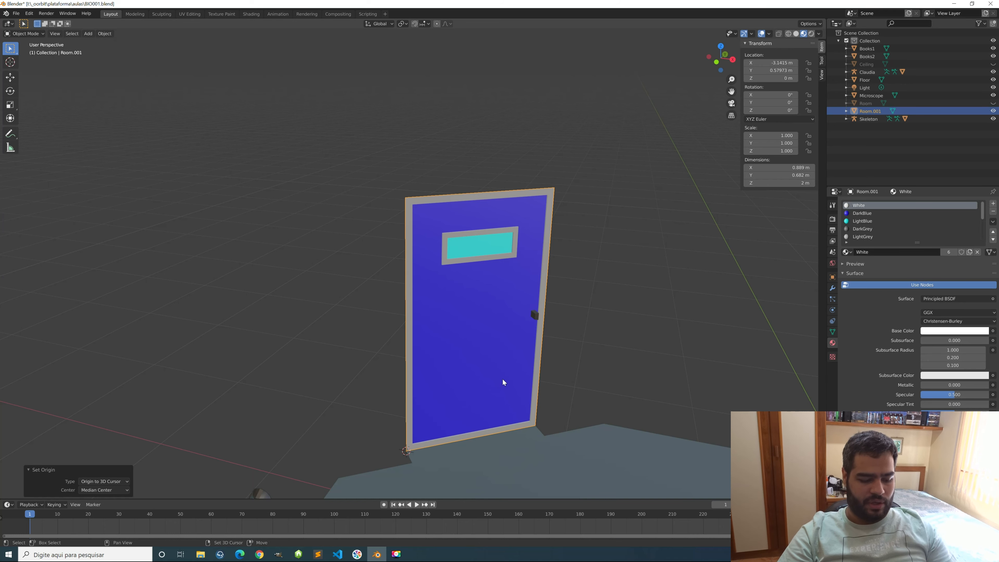
- Move the 3D cursor away from the door's corner back to the world origin
{"action": "key", "text": "shift+s"}
{"action": "left_click", "coordinate": [488, 389]}
{"action": "middle_click_drag", "start_coordinate": [524, 405], "coordinate": [466, 313]}
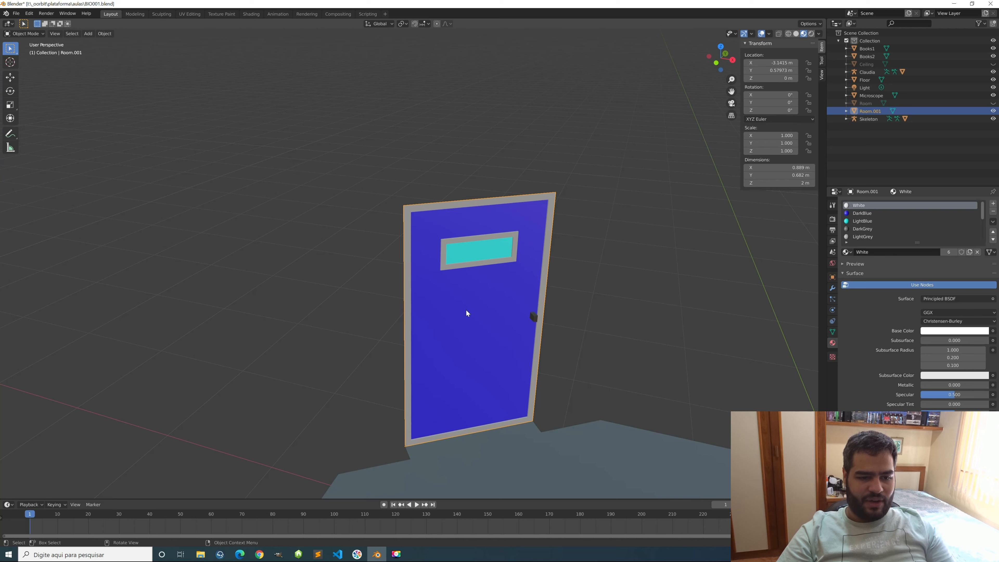
- Rotate the door about its new origin around the global Z axis
{"action": "key", "text": "r"}
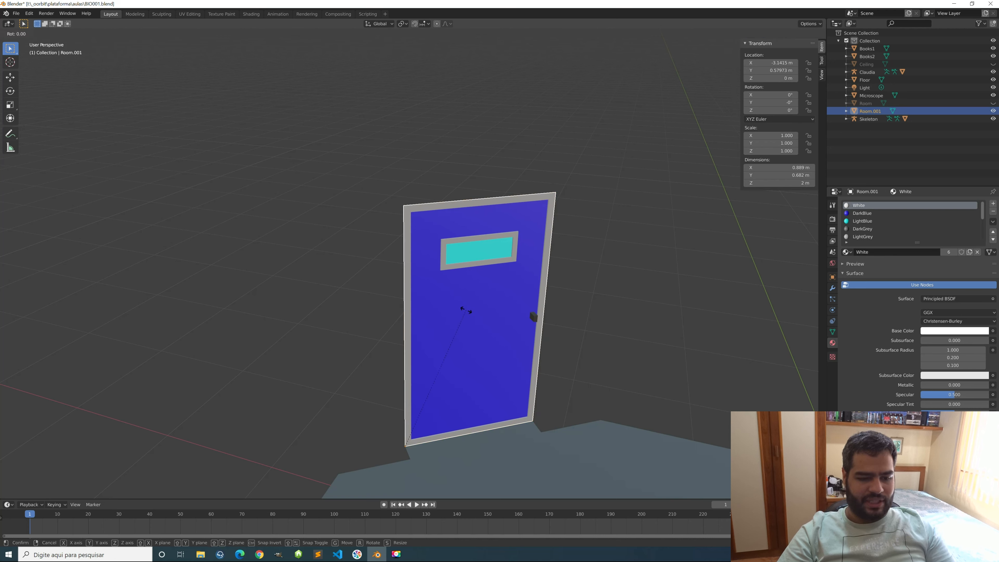
{"action": "key", "text": "z"}
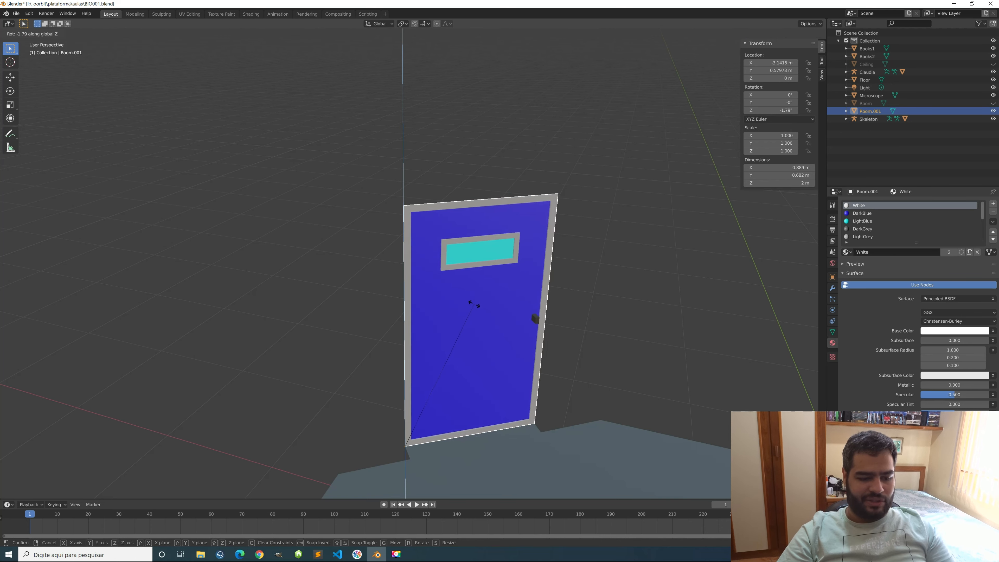